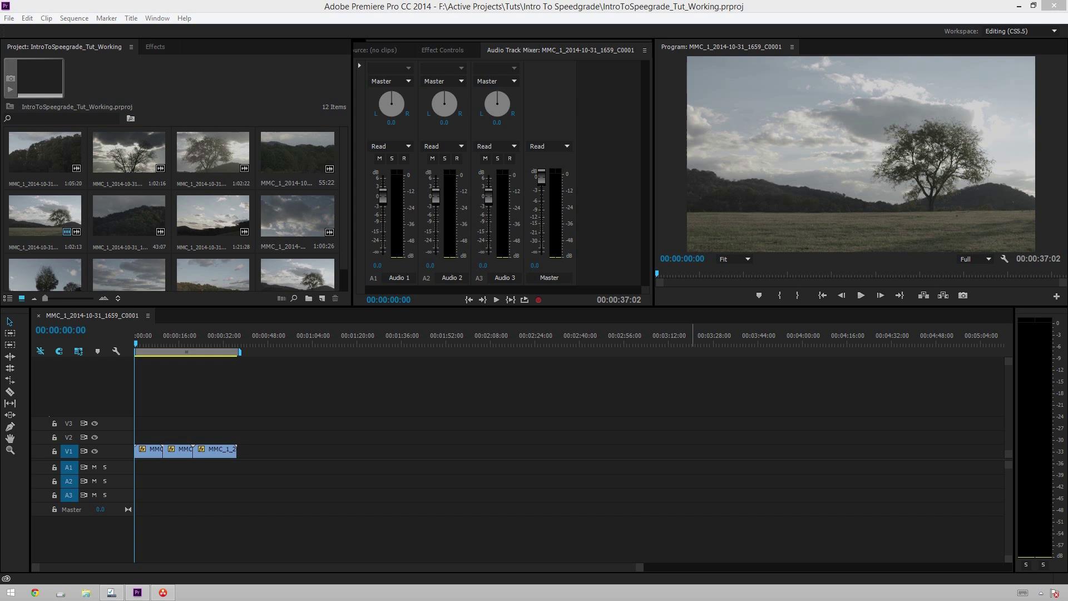
Activate the timeline and scrub through the sequence to preview it
{"action": "left_click", "coordinate": [149, 374]}
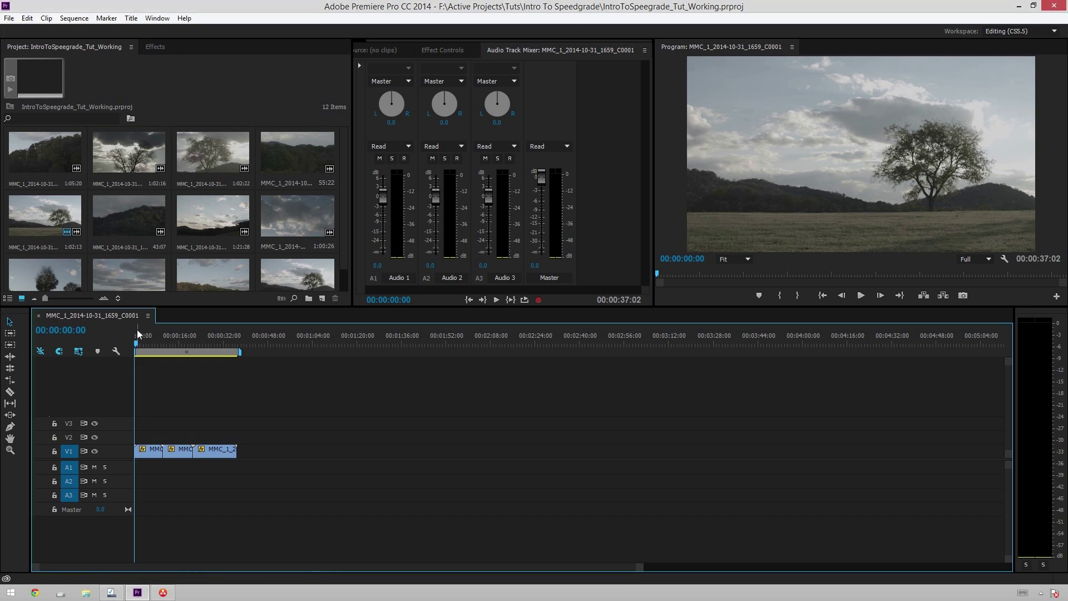
{"action": "mouse_move", "coordinate": [144, 341]}
{"action": "left_mouse_down"}
{"action": "mouse_move", "coordinate": [238, 346]}
{"action": "mouse_move", "coordinate": [143, 349]}
{"action": "mouse_move", "coordinate": [230, 359]}
{"action": "mouse_move", "coordinate": [129, 355]}
{"action": "left_mouse_up"}
{"action": "left_click", "coordinate": [157, 396]}
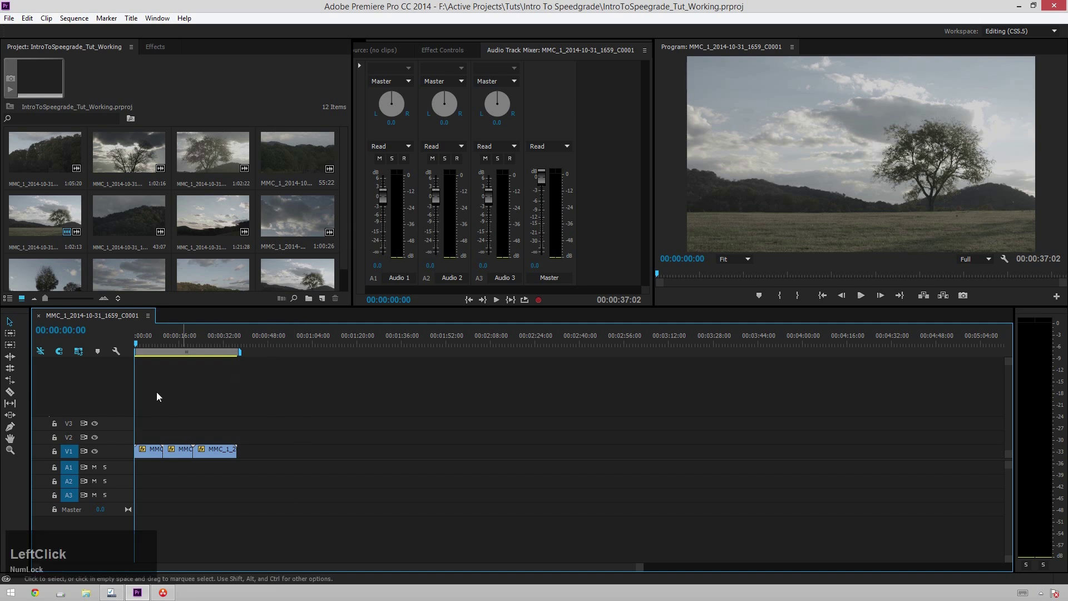
{"action": "scroll", "coordinate": [184, 216], "scroll_direction": "down", "scroll_amount": 1}
{"action": "scroll", "coordinate": [202, 216], "scroll_direction": "up", "scroll_amount": 1}
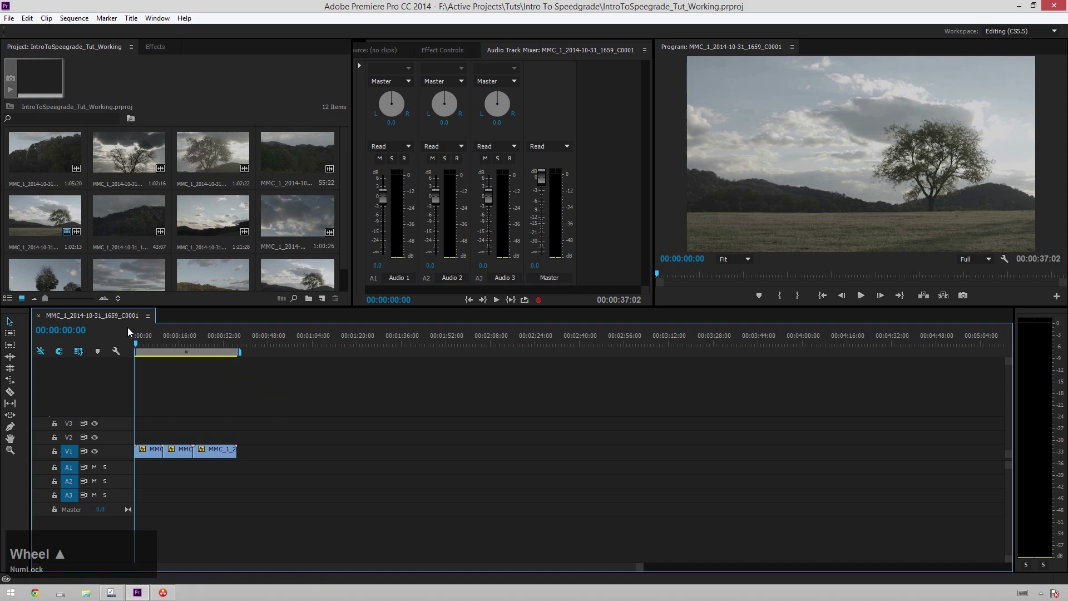
Switch the Project panel to List View and rename the sequence to Assemble
{"action": "left_click", "coordinate": [8, 299]}
{"action": "scroll", "coordinate": [78, 167], "scroll_direction": "down", "scroll_amount": 1}
{"action": "scroll", "coordinate": [78, 167], "scroll_direction": "up", "scroll_amount": 1}
{"action": "left_click", "coordinate": [82, 157]}
{"action": "key", "text": "Return"}
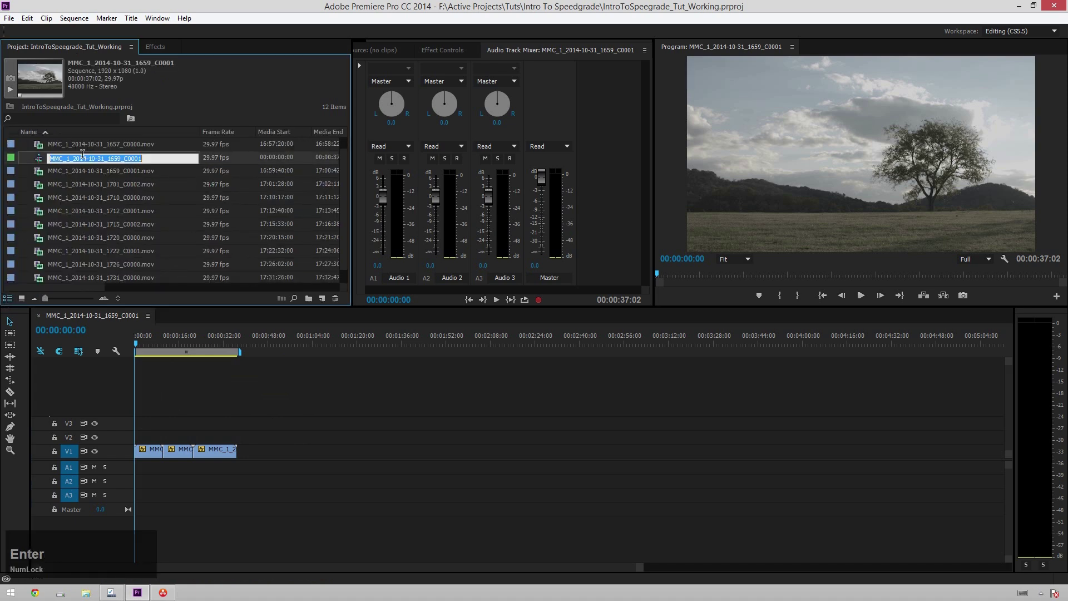
{"action": "type", "text": "Assemble"}
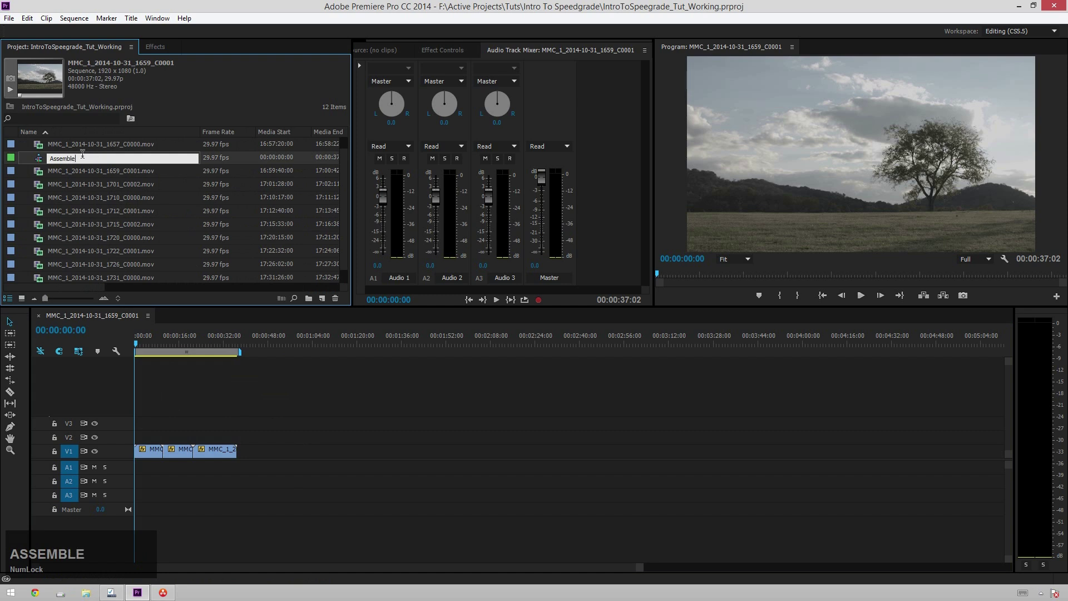
{"action": "key", "text": "KP_Enter"}
Choose File > Export > Final Cut Pro XML from the timeline
{"action": "left_click", "coordinate": [291, 399]}
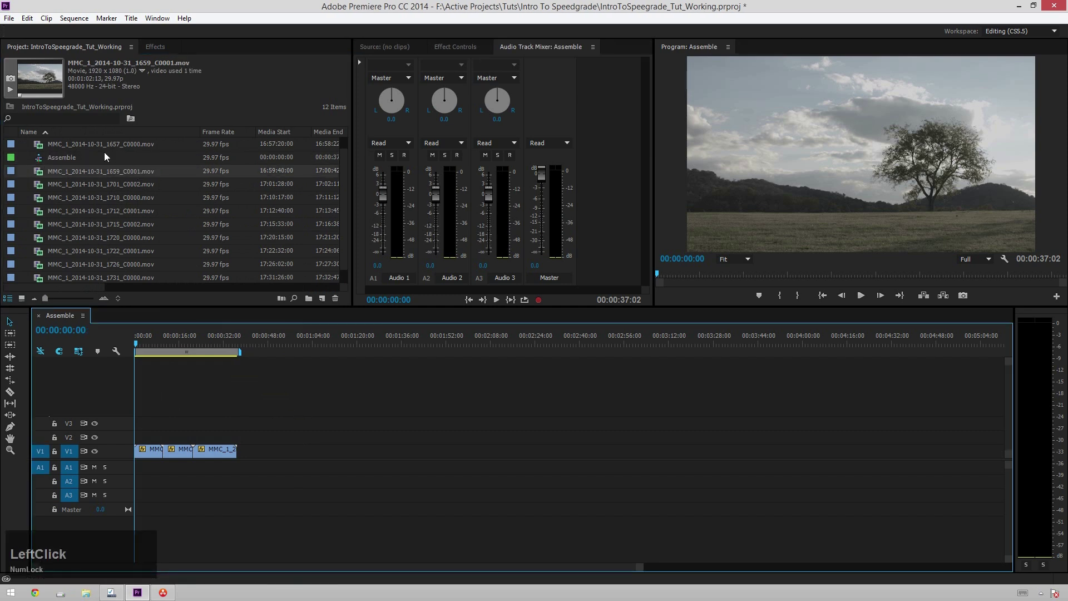
{"action": "left_click", "coordinate": [10, 18]}
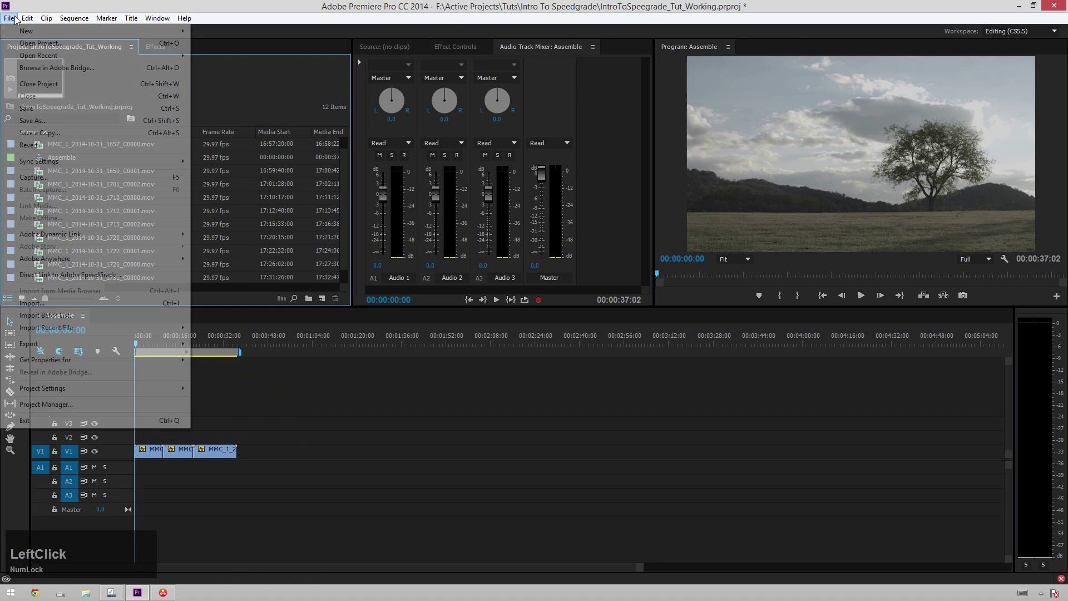
{"action": "mouse_move", "coordinate": [101, 347]}
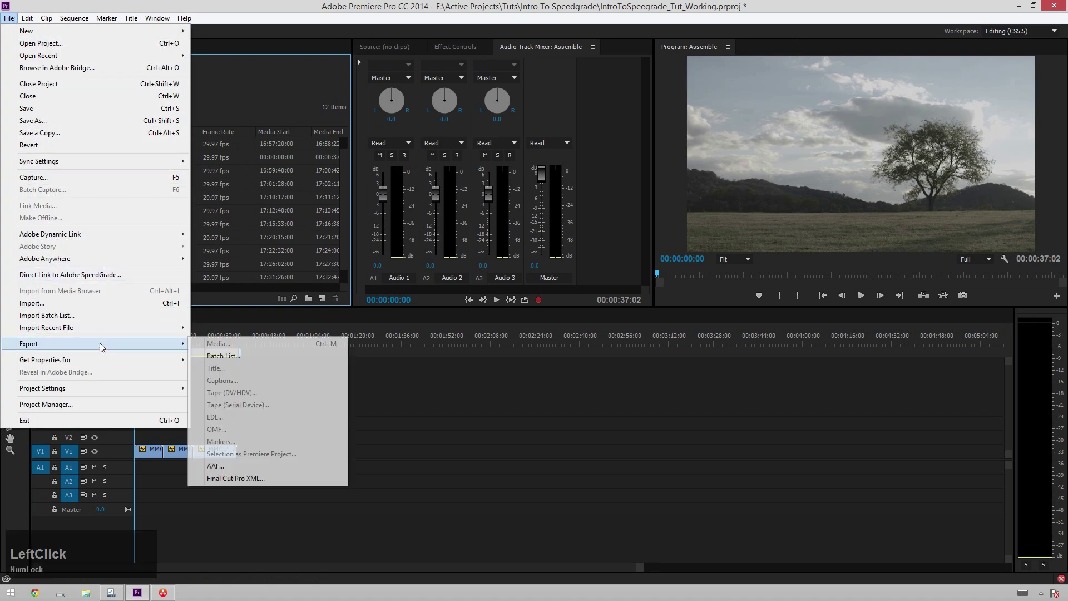
Create and enter a new RoundTripping folder inside Tuts for the XML export
{"action": "left_click", "coordinate": [295, 478]}
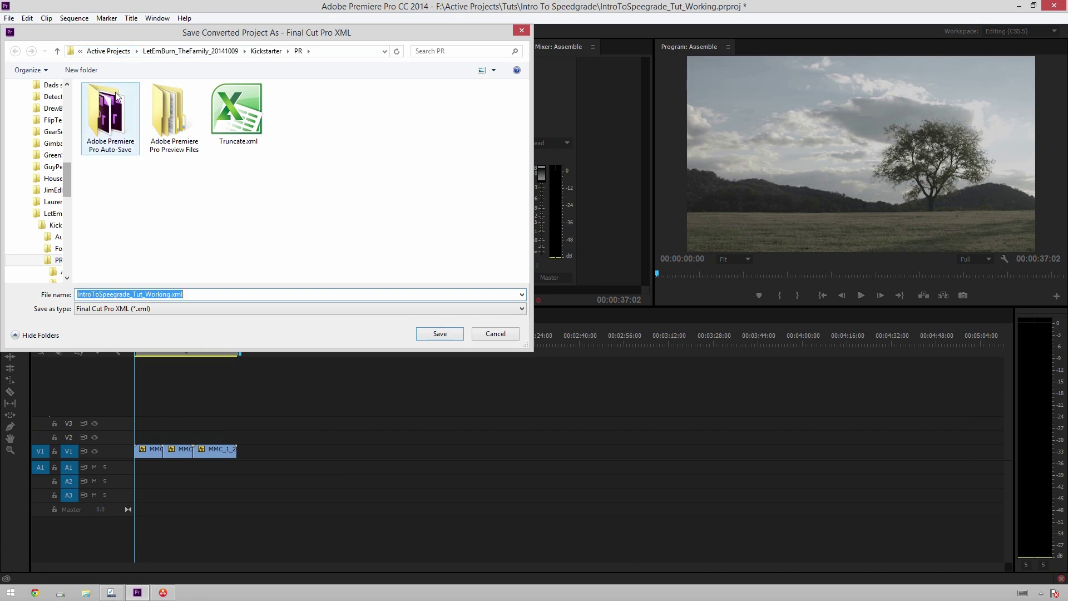
{"action": "left_click", "coordinate": [128, 52]}
{"action": "double_click", "coordinate": [120, 114]}
{"action": "left_click", "coordinate": [82, 69]}
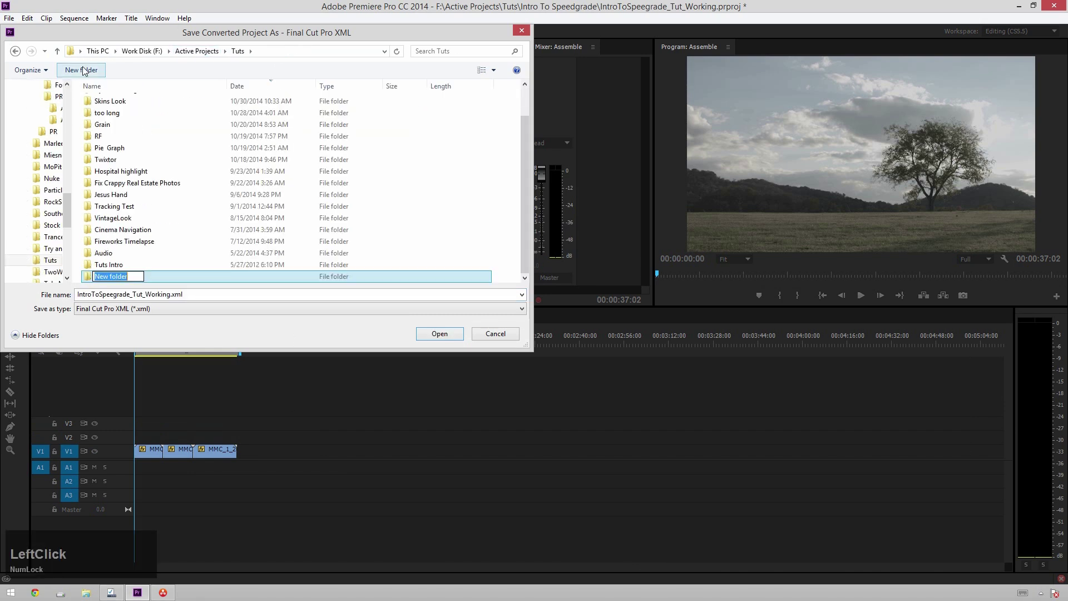
{"action": "type", "text": "RoundTripping"}
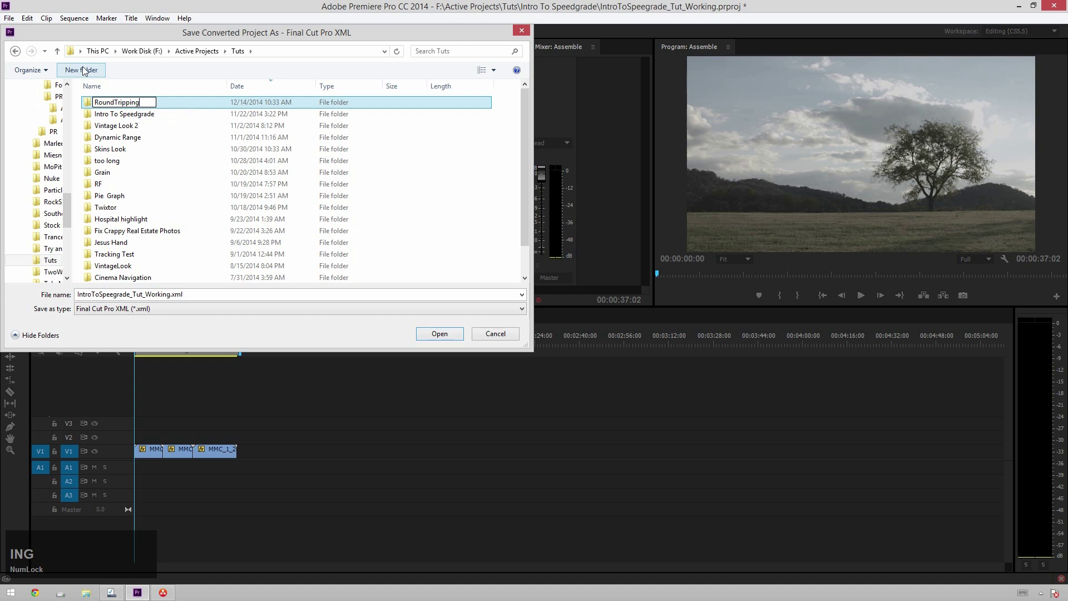
{"action": "key", "text": "Return"}
Name the file NatureSequence_ToColor_XML01 and save the XML export
{"action": "double_click", "coordinate": [206, 294]}
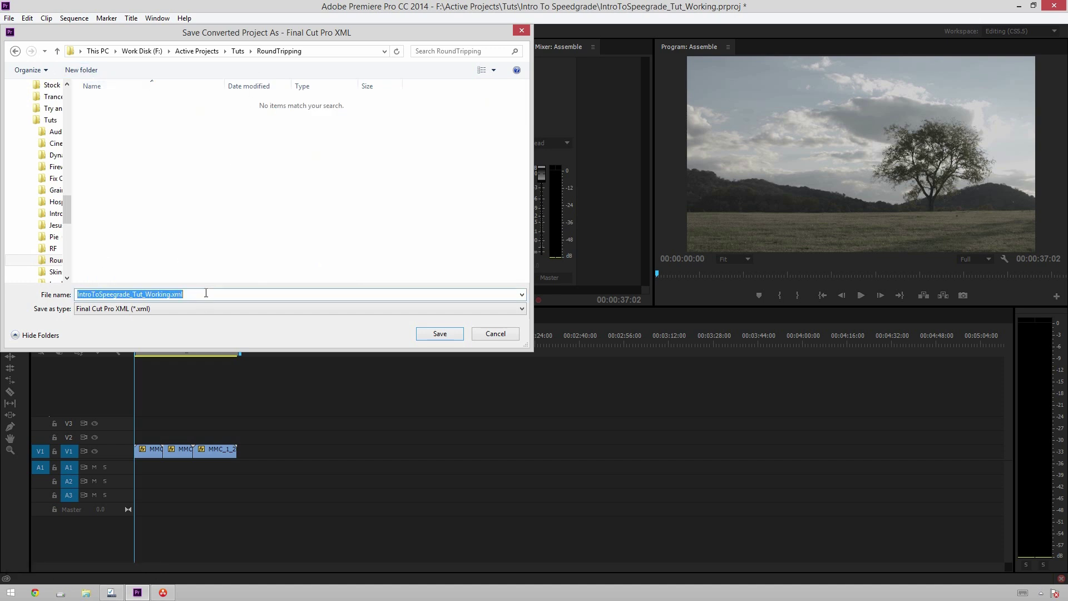
{"action": "type", "text": "NatureSequence_"}
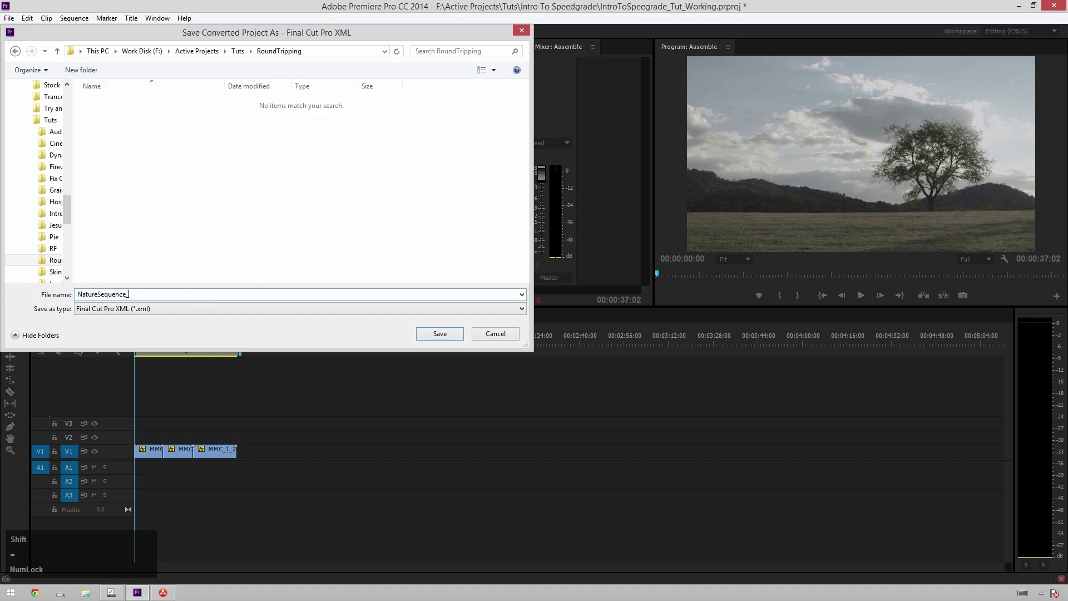
{"action": "type", "text": "ToColor_XML01"}
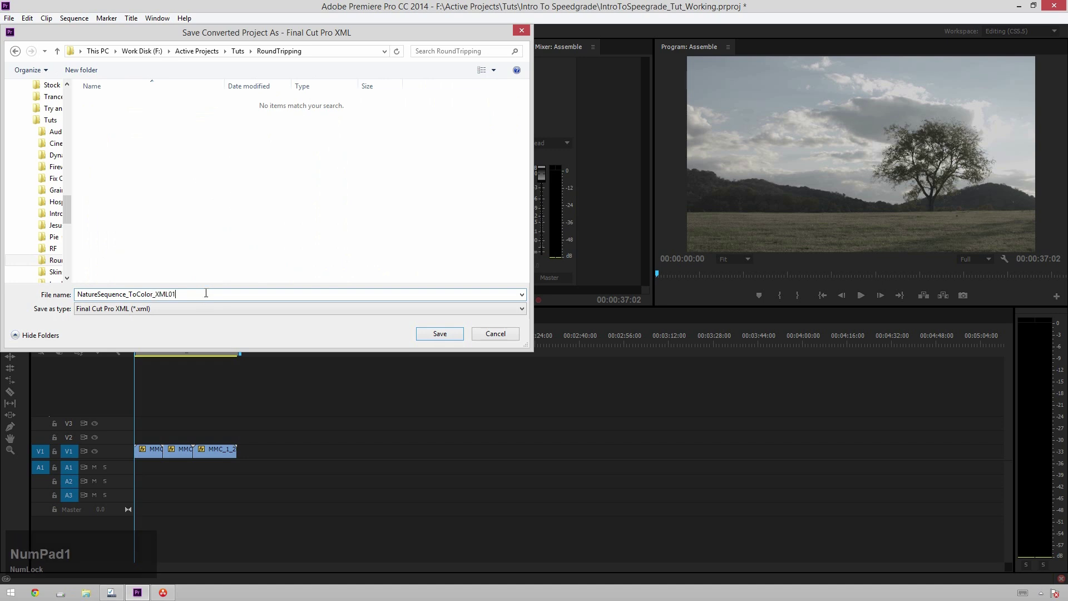
{"action": "key", "text": "Return"}
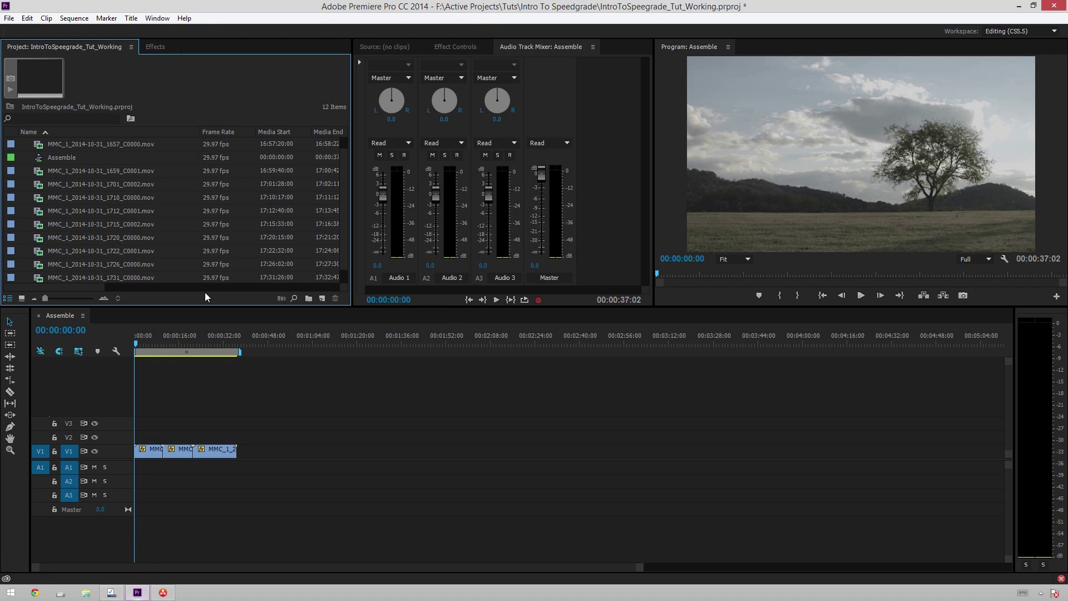
Create a new DaVinci Resolve project in the Project Manager and open NatureSequence
{"action": "left_click", "coordinate": [484, 384]}
{"action": "left_click", "coordinate": [163, 592]}
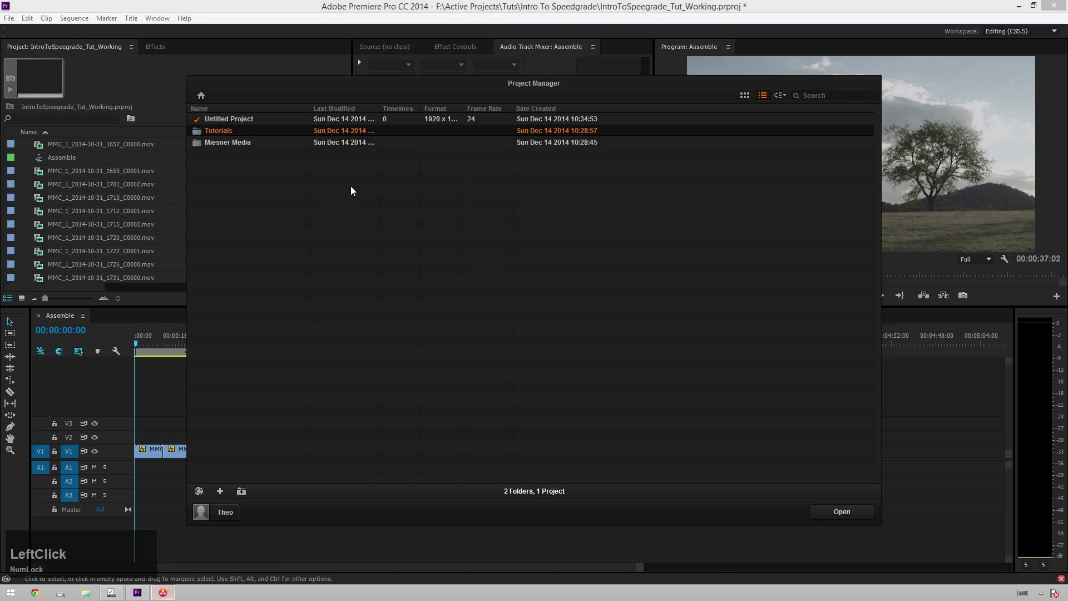
{"action": "left_click", "coordinate": [220, 491]}
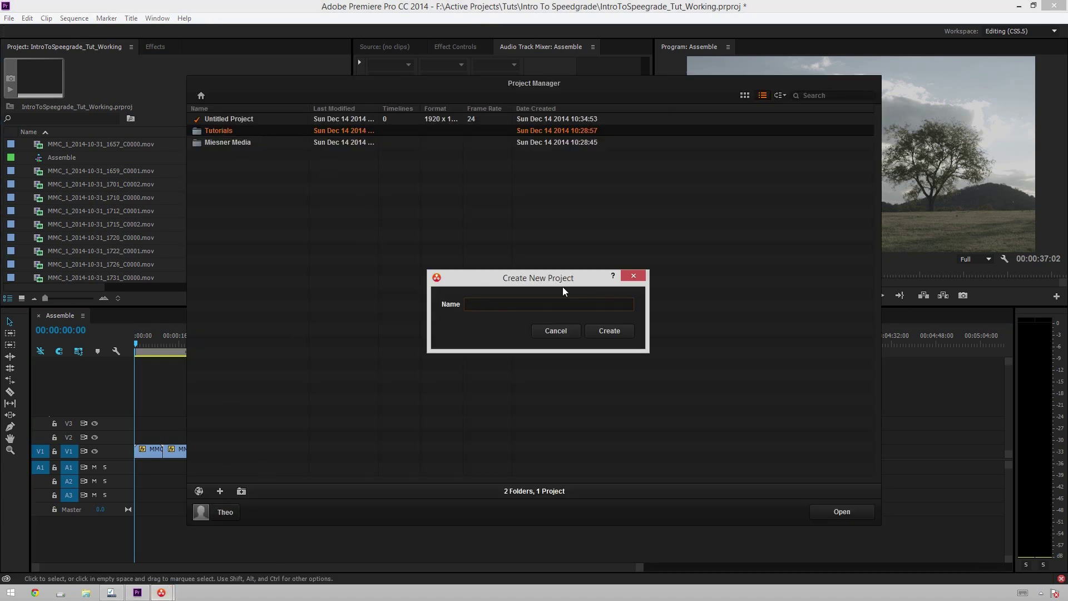
{"action": "type", "text": "Intro to SG"}
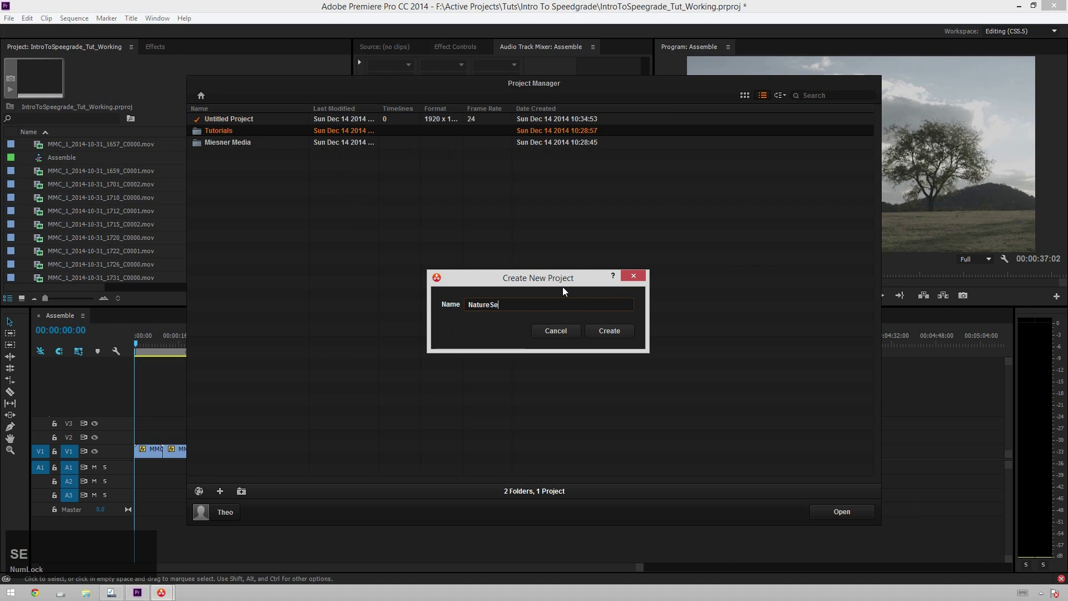
{"action": "key", "text": "Return"}
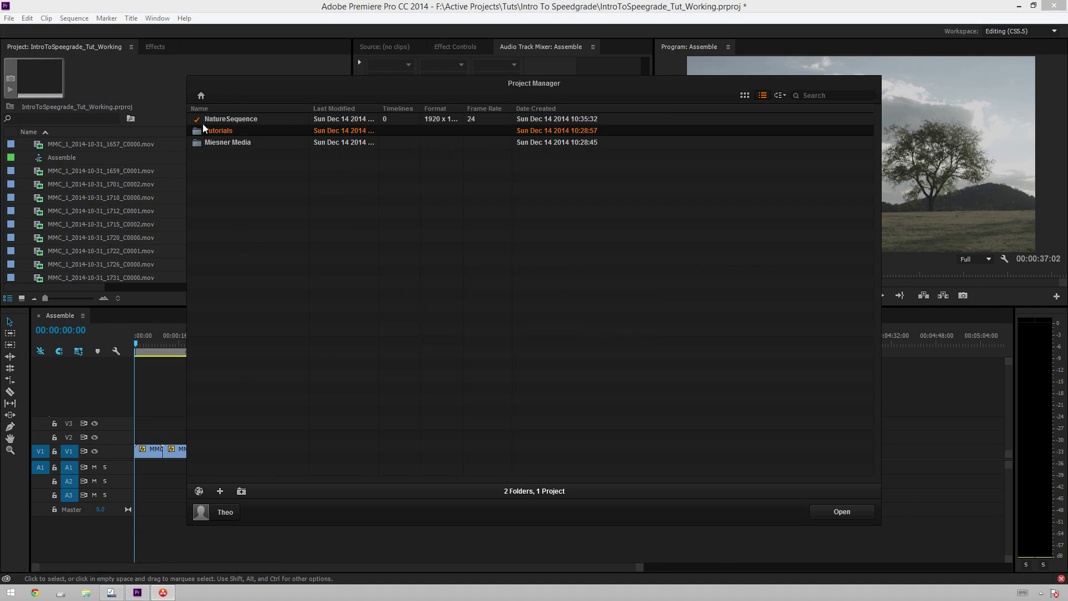
{"action": "double_click", "coordinate": [232, 120]}
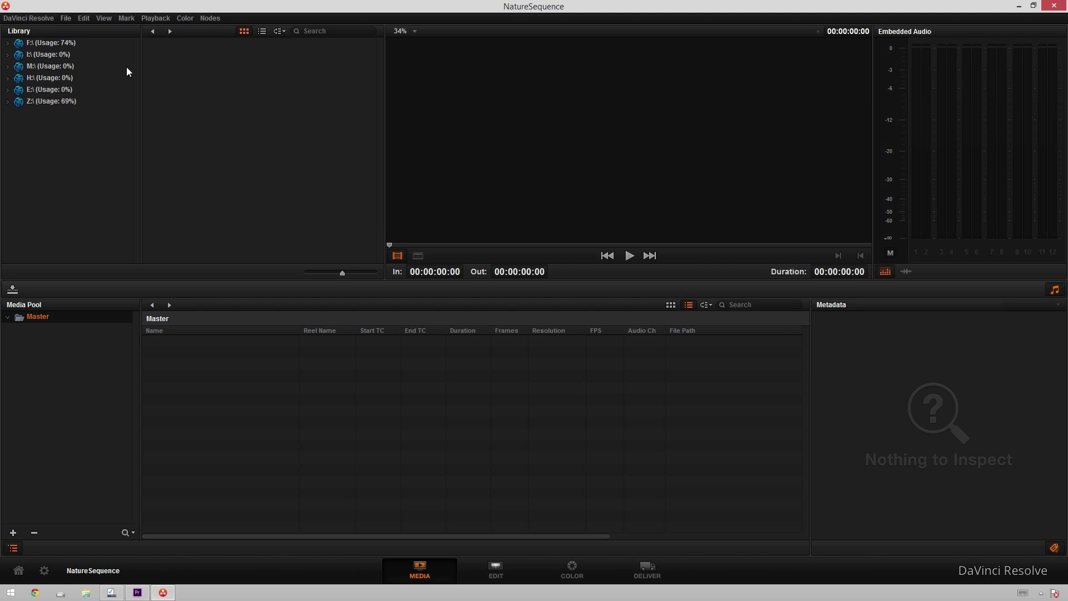
{"action": "left_click", "coordinate": [71, 17]}
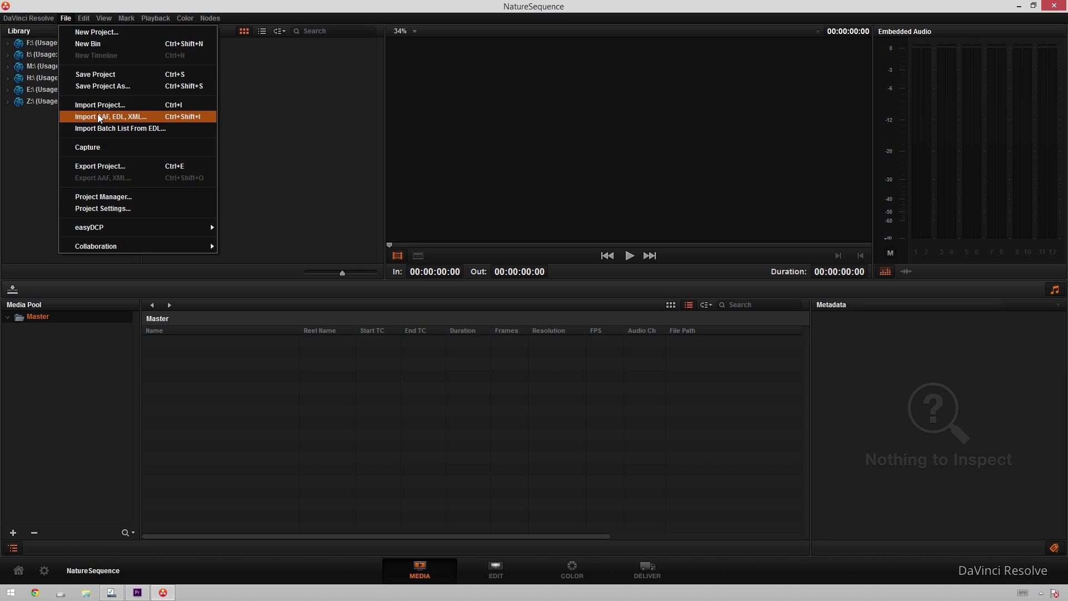
In the XML import browser, navigate to Active Projects > Tuts > RoundTripping
{"action": "left_click", "coordinate": [144, 118]}
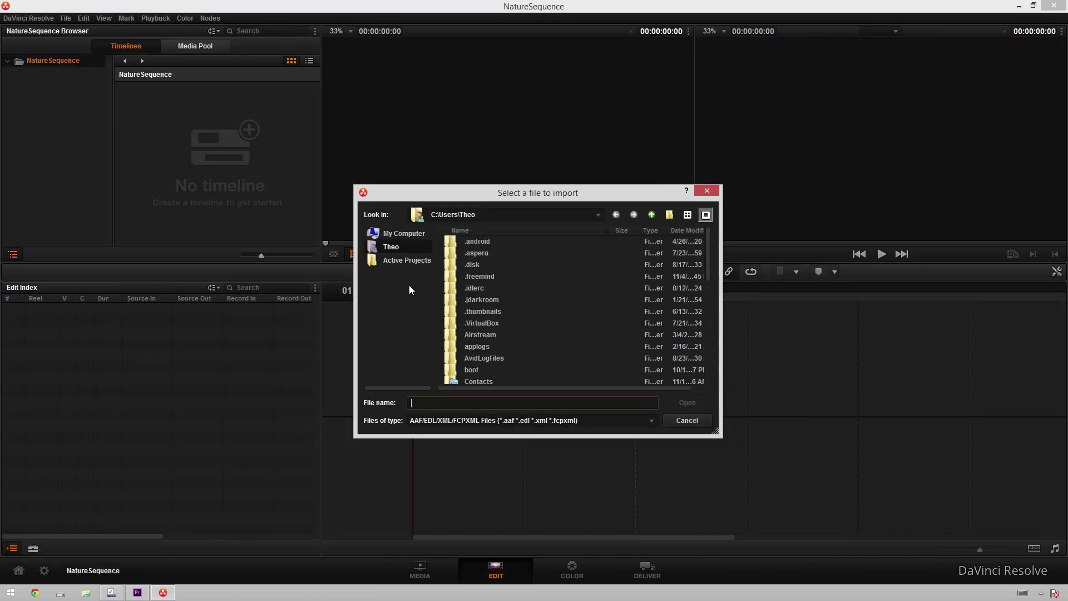
{"action": "left_click", "coordinate": [408, 261]}
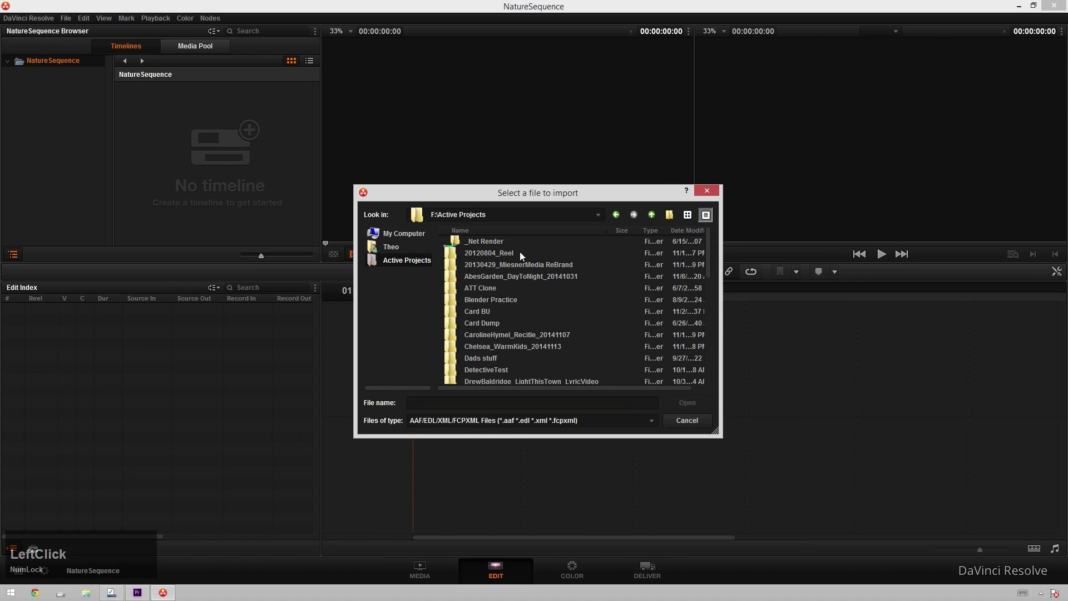
{"action": "left_click_drag", "start_coordinate": [705, 262], "coordinate": [699, 359]}
{"action": "double_click", "coordinate": [490, 358]}
{"action": "scroll", "coordinate": [549, 289], "scroll_direction": "down", "scroll_amount": 1}
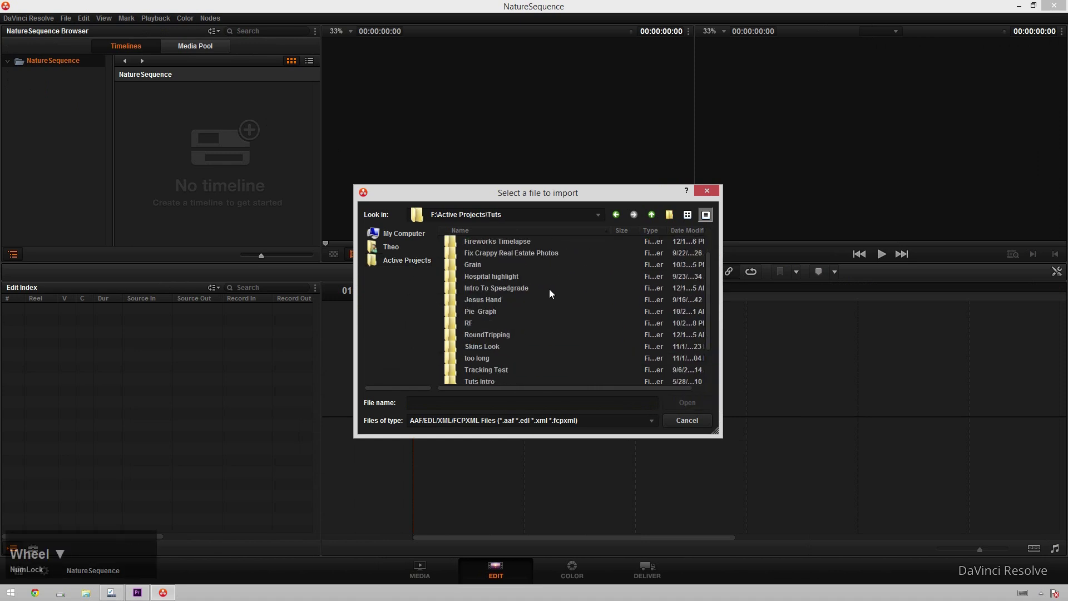
{"action": "scroll", "coordinate": [532, 272], "scroll_direction": "up", "scroll_amount": 1}
{"action": "scroll", "coordinate": [513, 309], "scroll_direction": "down", "scroll_amount": 3}
{"action": "double_click", "coordinate": [495, 287]}
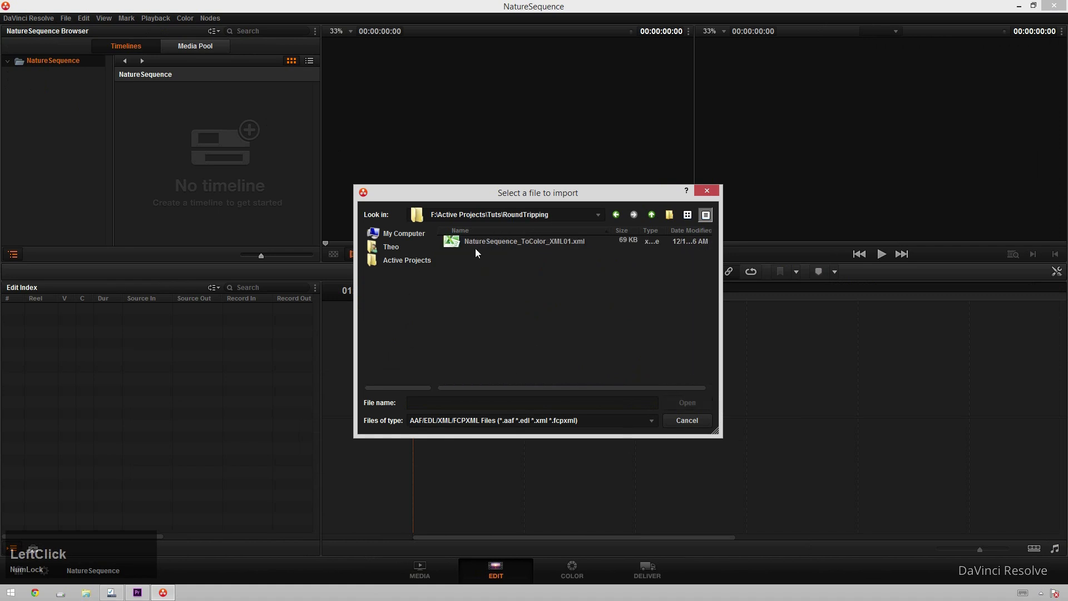
Open NatureSequence_ToColor_XML01.xml and confirm Assemble as the timeline to import
{"action": "left_click", "coordinate": [489, 242]}
{"action": "left_click", "coordinate": [697, 402]}
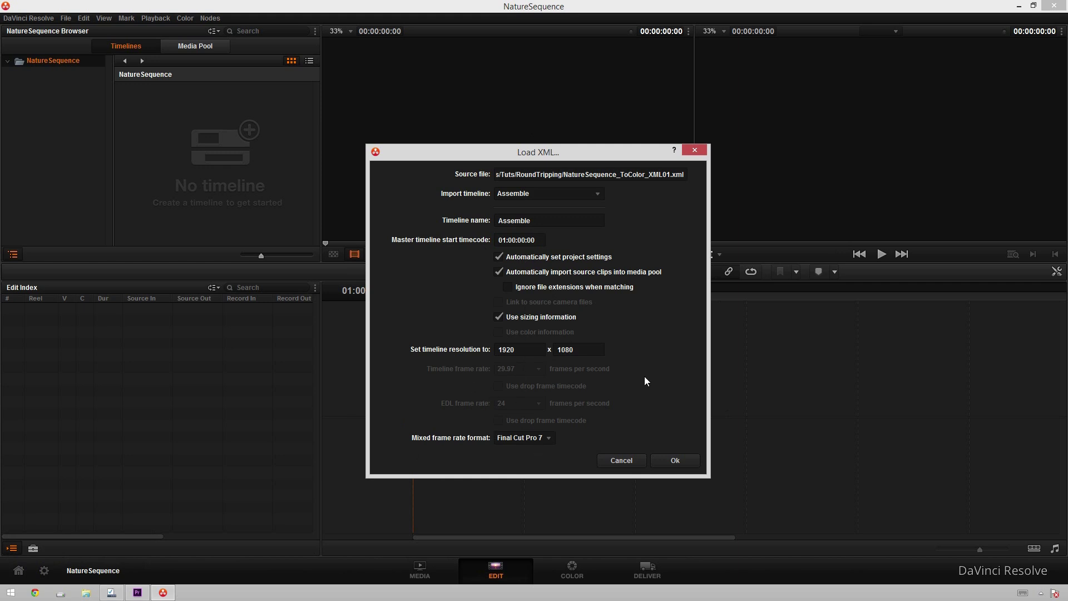
{"action": "left_click", "coordinate": [499, 195]}
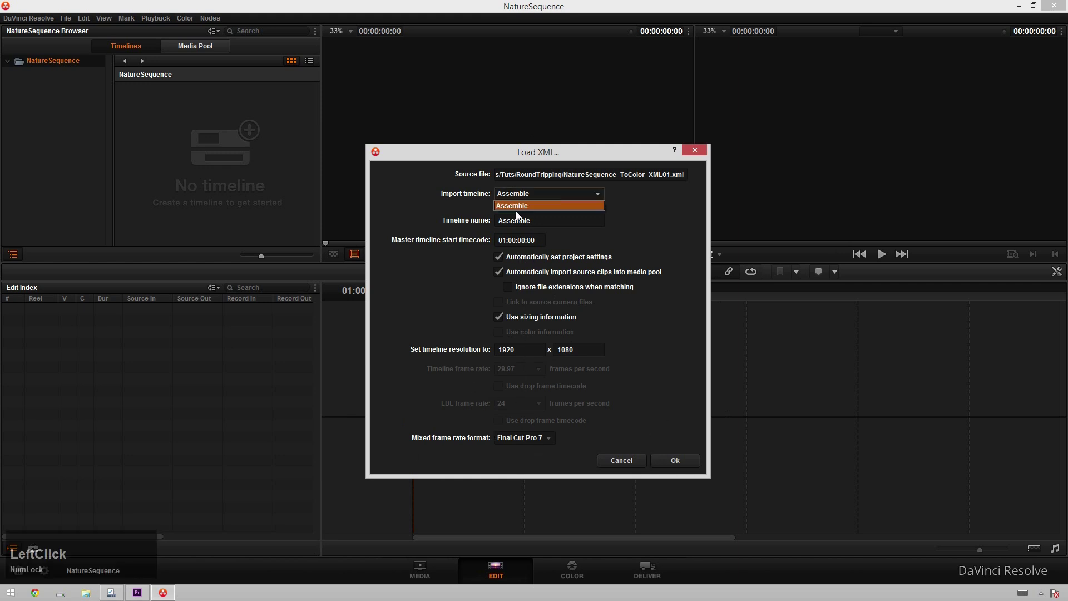
{"action": "left_click", "coordinate": [515, 205]}
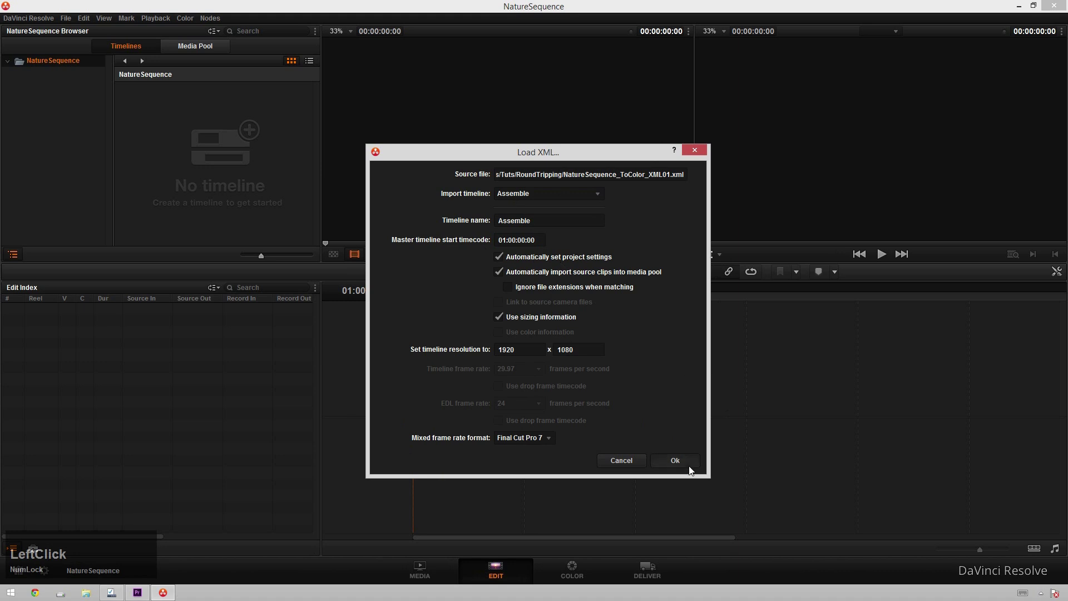
{"action": "left_click", "coordinate": [665, 460]}
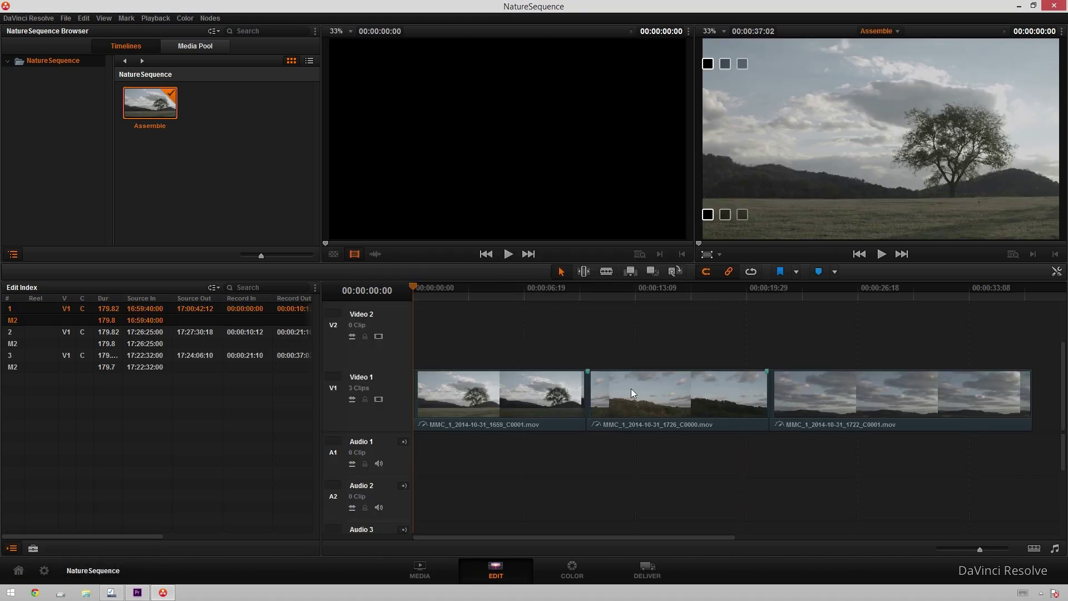
{"action": "left_click_drag", "start_coordinate": [412, 286], "coordinate": [719, 311]}
{"action": "key", "text": "Home"}
{"action": "left_click_drag", "start_coordinate": [430, 287], "coordinate": [571, 334]}
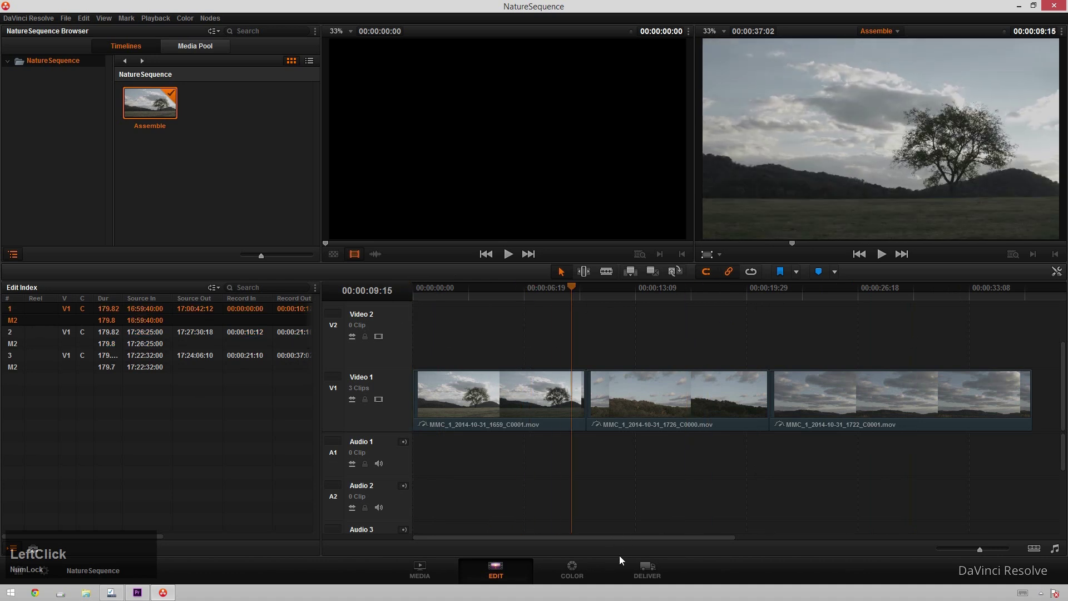
On the Color page, double the tree clip's saturation and tweak Lift and Gamma
{"action": "left_click", "coordinate": [576, 563]}
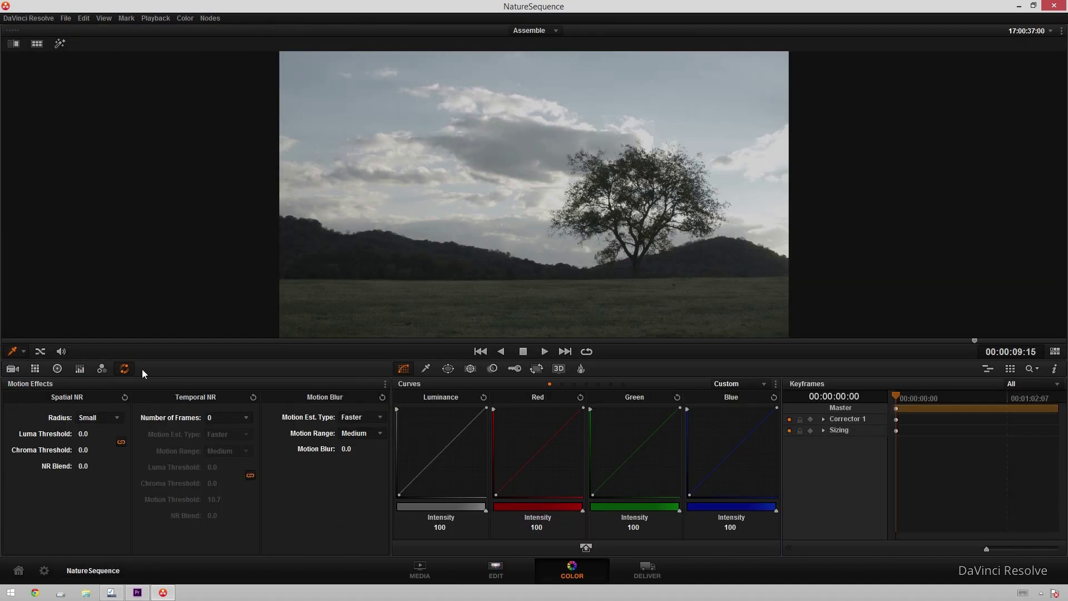
{"action": "left_click", "coordinate": [126, 368]}
{"action": "key", "text": "alt+f"}
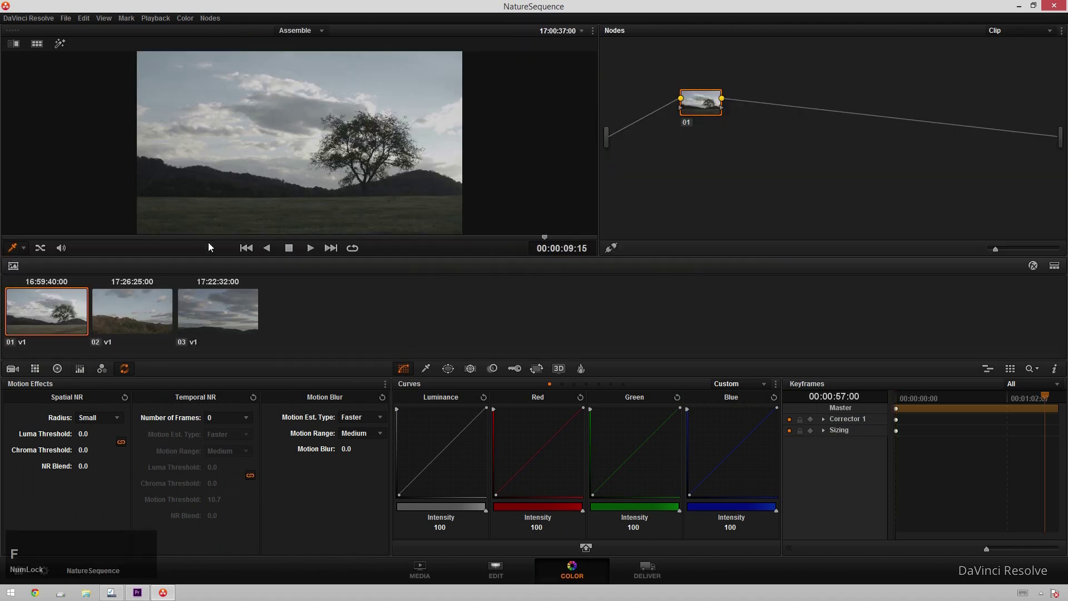
{"action": "left_click", "coordinate": [52, 304]}
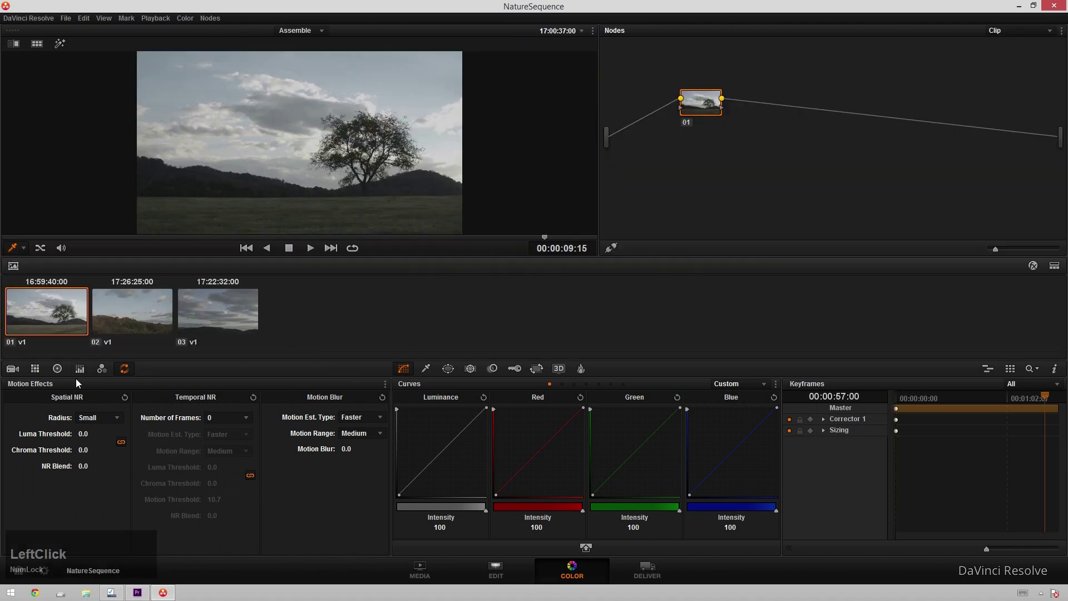
{"action": "left_click", "coordinate": [57, 368]}
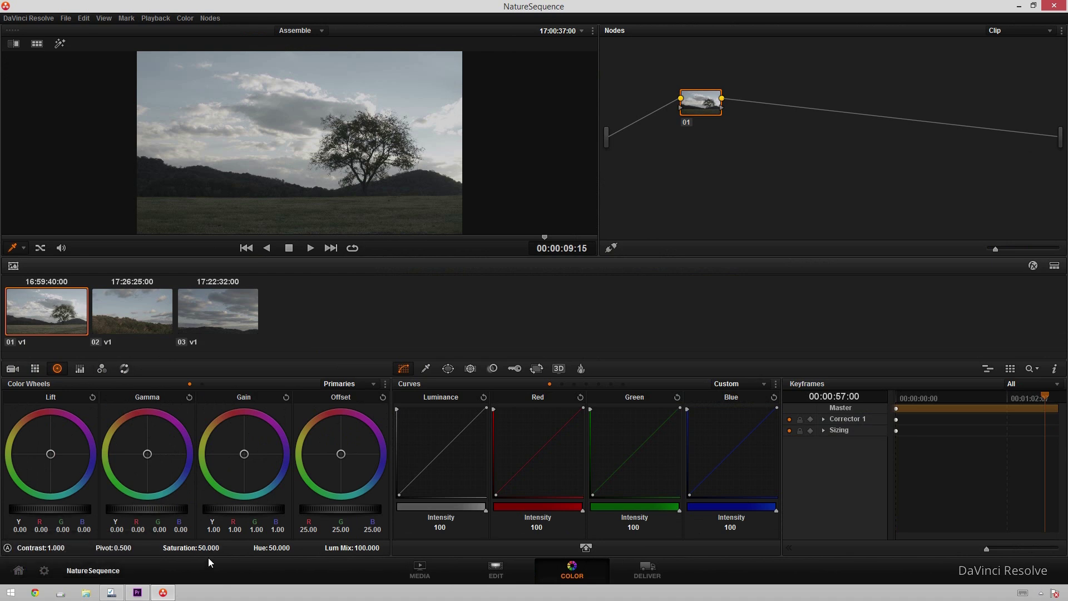
{"action": "left_click_drag", "start_coordinate": [211, 552], "coordinate": [239, 552]}
{"action": "scroll", "coordinate": [50, 510], "scroll_direction": "up", "scroll_amount": 2}
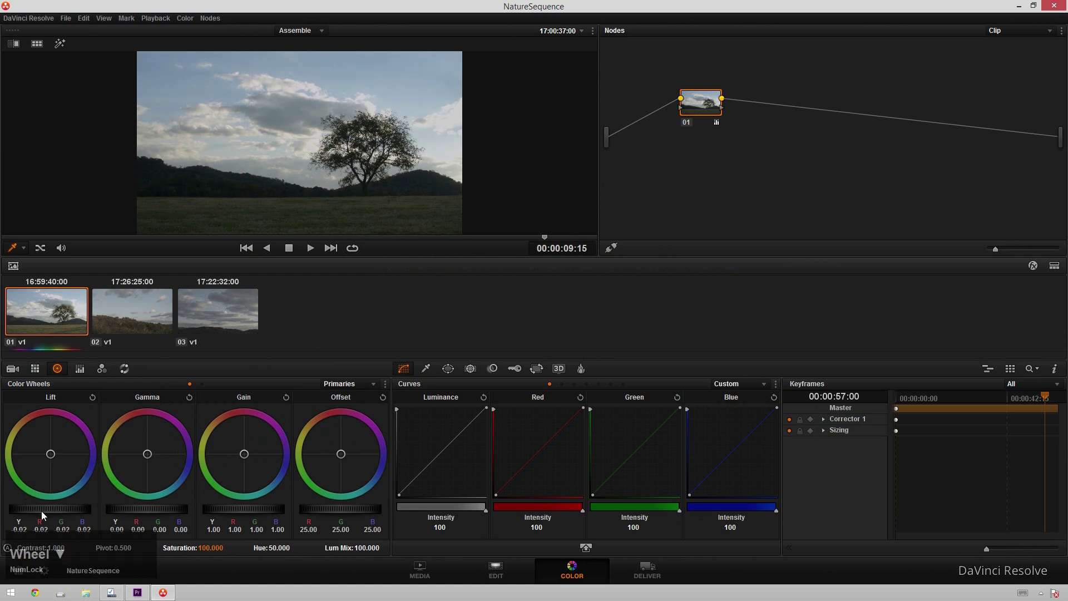
{"action": "scroll", "coordinate": [168, 513], "scroll_direction": "down", "scroll_amount": 3}
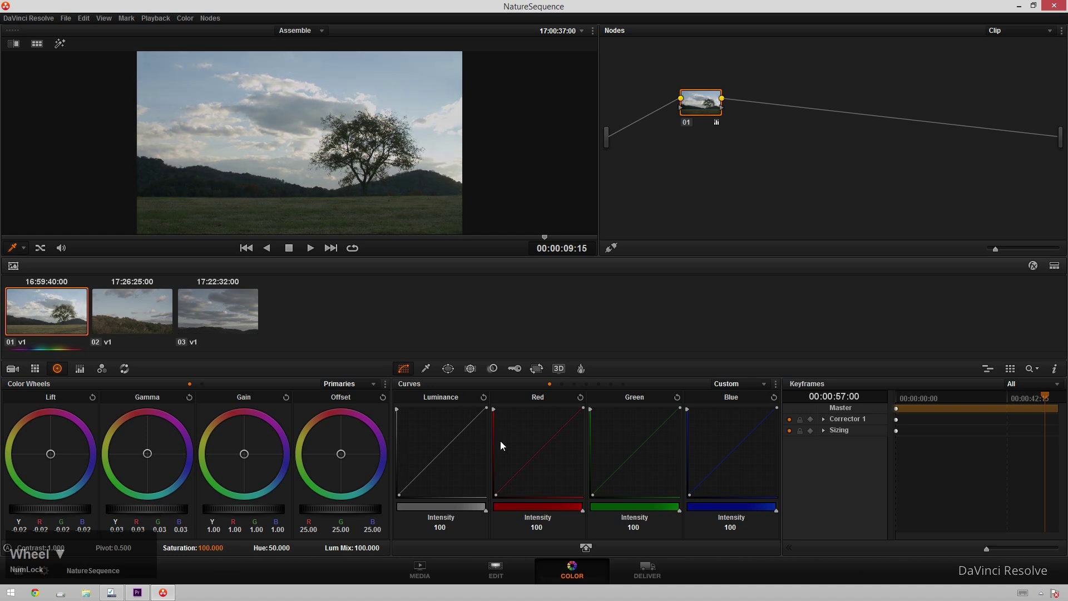
Add a second serial node and nudge its saturation up
{"action": "key", "text": "alt+s"}
{"action": "left_click_drag", "start_coordinate": [206, 549], "coordinate": [207, 549]}
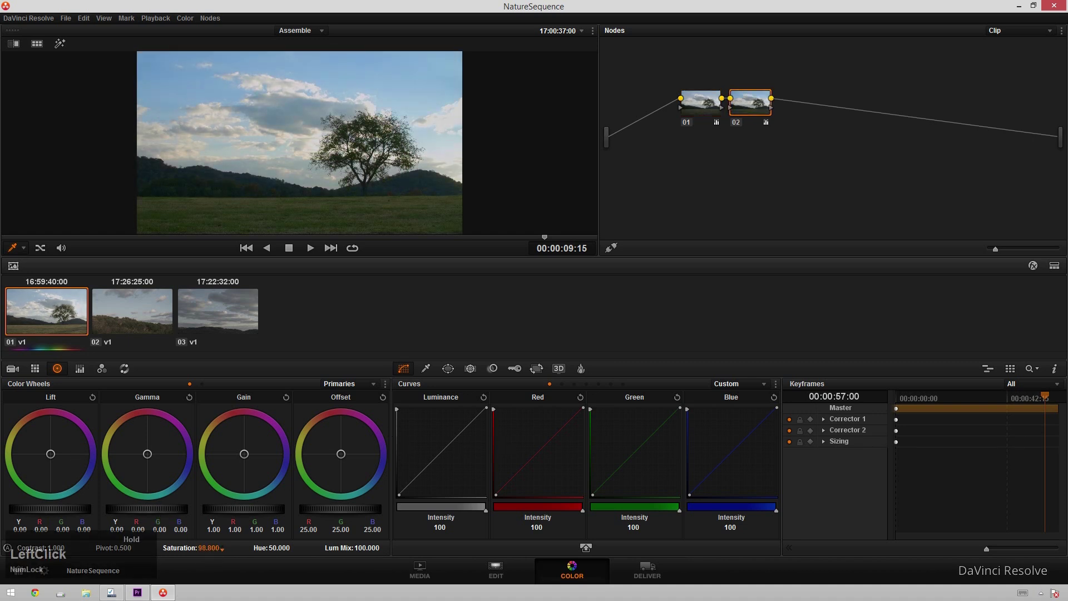
{"action": "left_click_drag", "start_coordinate": [208, 548], "coordinate": [223, 549]}
Add a third serial node with a rectangular window over the grass
{"action": "key", "text": "alt+s"}
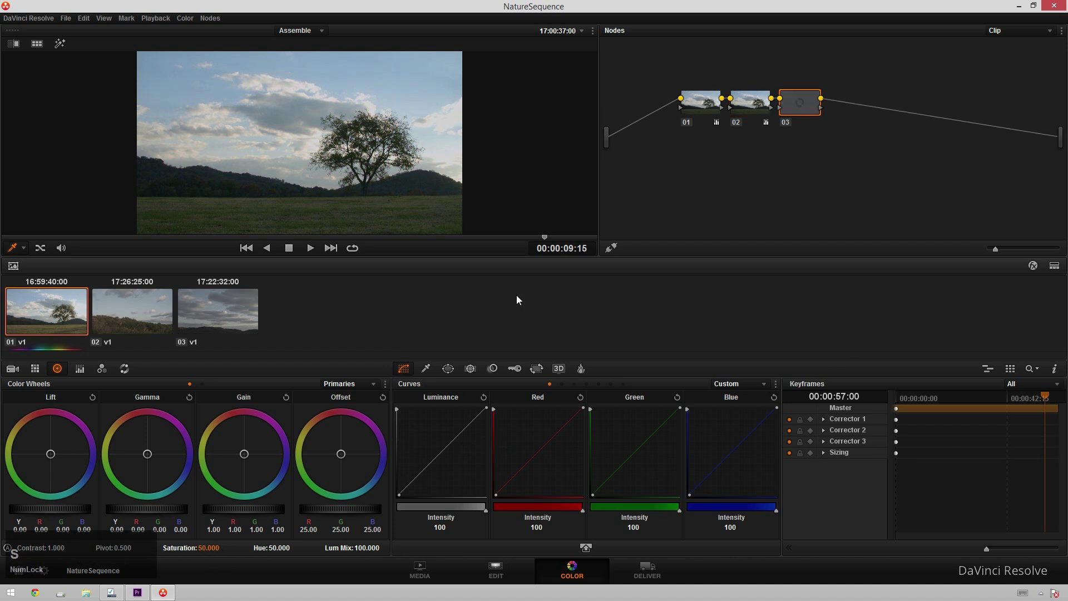
{"action": "left_click", "coordinate": [449, 368]}
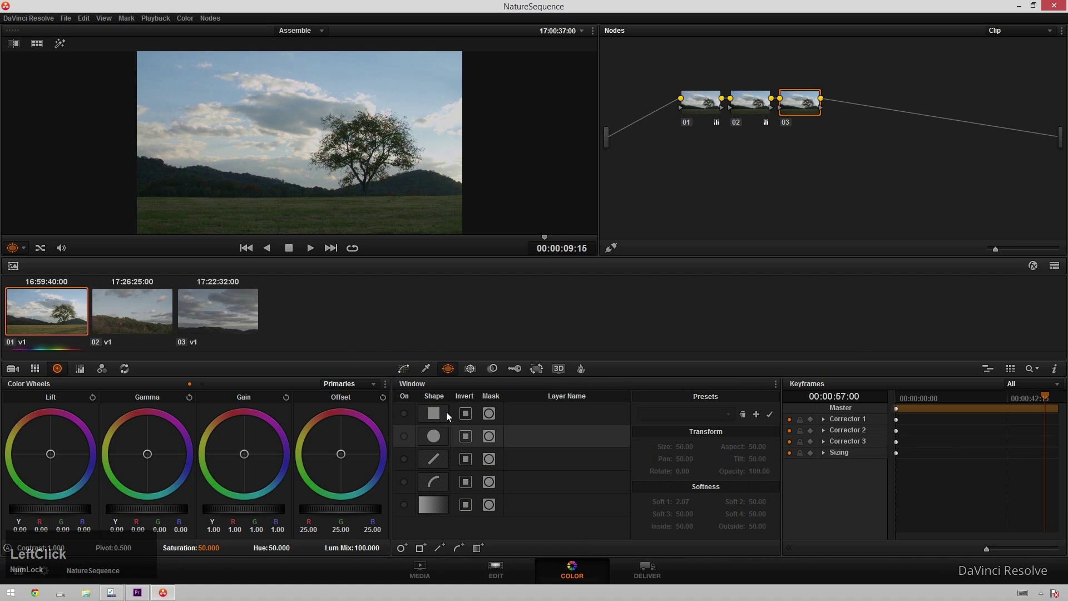
{"action": "left_click", "coordinate": [433, 413]}
{"action": "left_click_drag", "start_coordinate": [299, 143], "coordinate": [181, 227]}
{"action": "scroll", "coordinate": [266, 212], "scroll_direction": "down", "scroll_amount": 2}
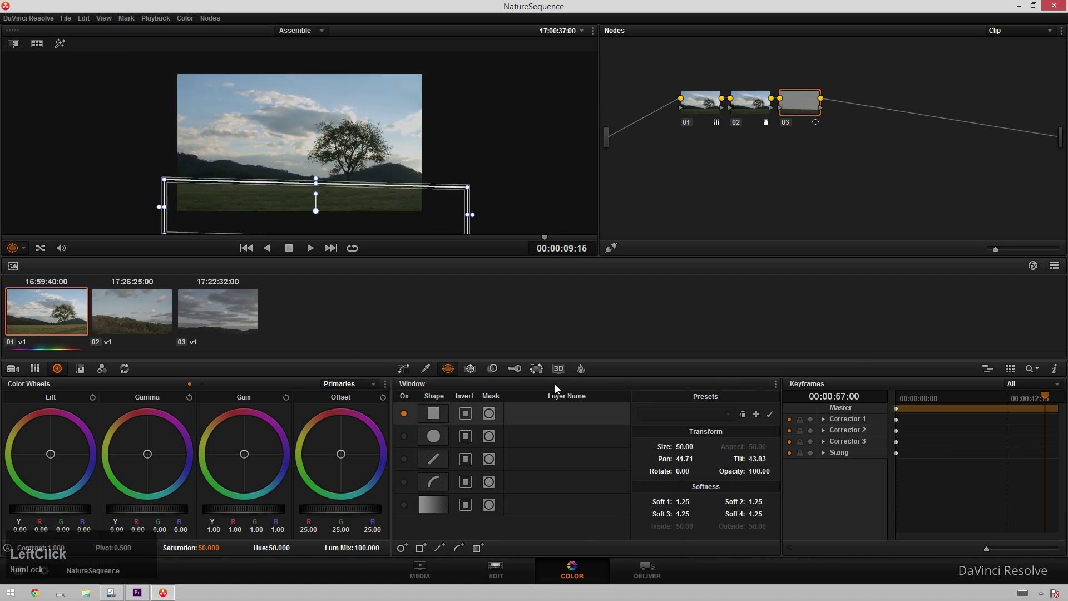
Bend a Hue Vs Hue curve to green the grass and refine the window corner
{"action": "left_click", "coordinate": [404, 368]}
{"action": "left_click", "coordinate": [586, 383]}
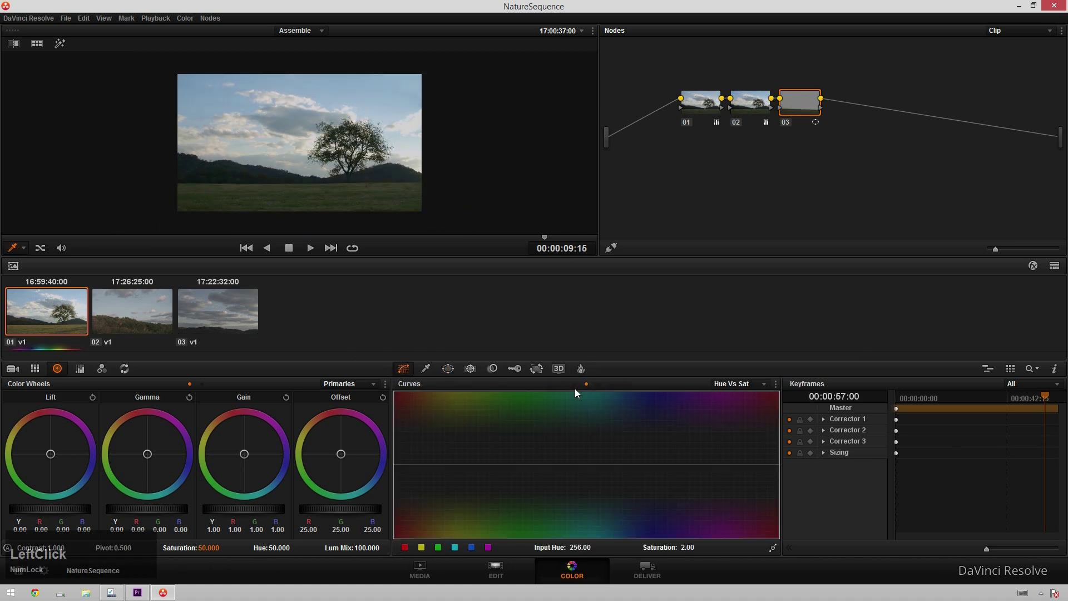
{"action": "left_click", "coordinate": [581, 369]}
{"action": "left_click", "coordinate": [404, 368]}
{"action": "left_click", "coordinate": [575, 383]}
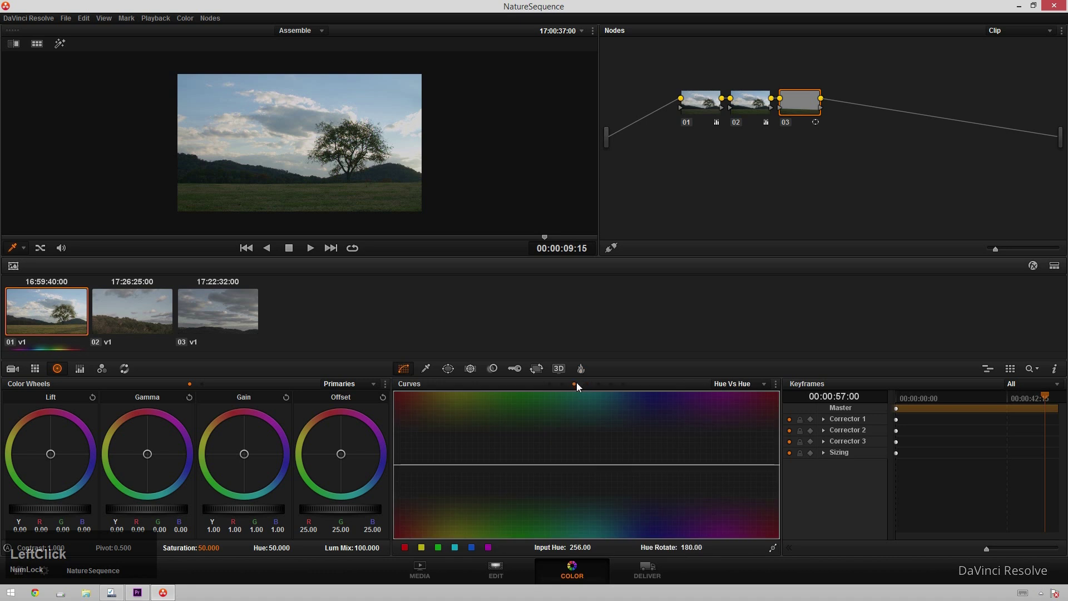
{"action": "left_click_drag", "start_coordinate": [452, 465], "coordinate": [456, 498]}
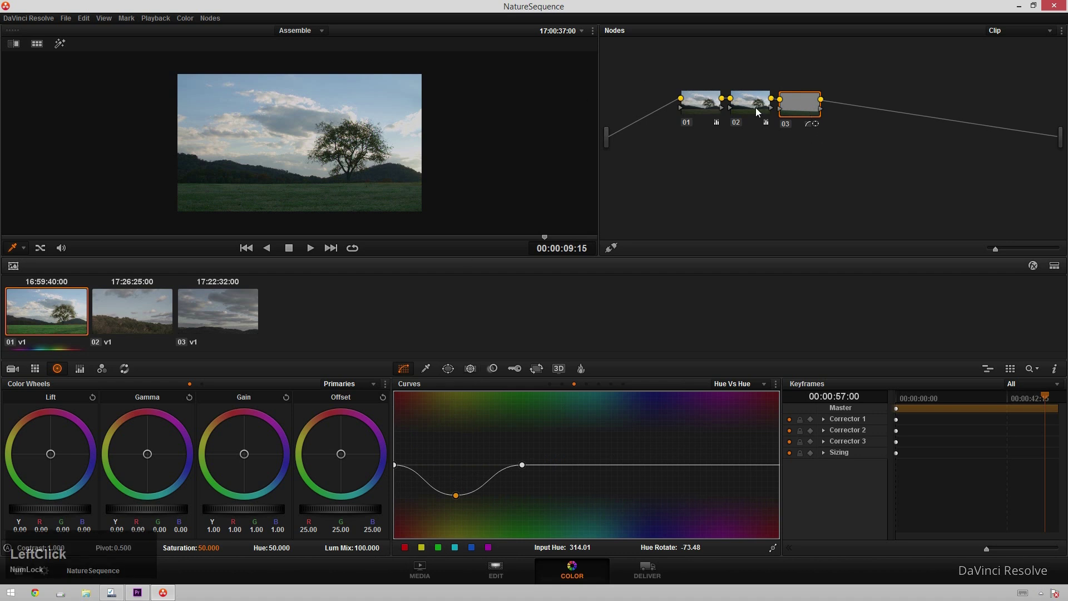
{"action": "left_click_drag", "start_coordinate": [23, 248], "coordinate": [54, 297]}
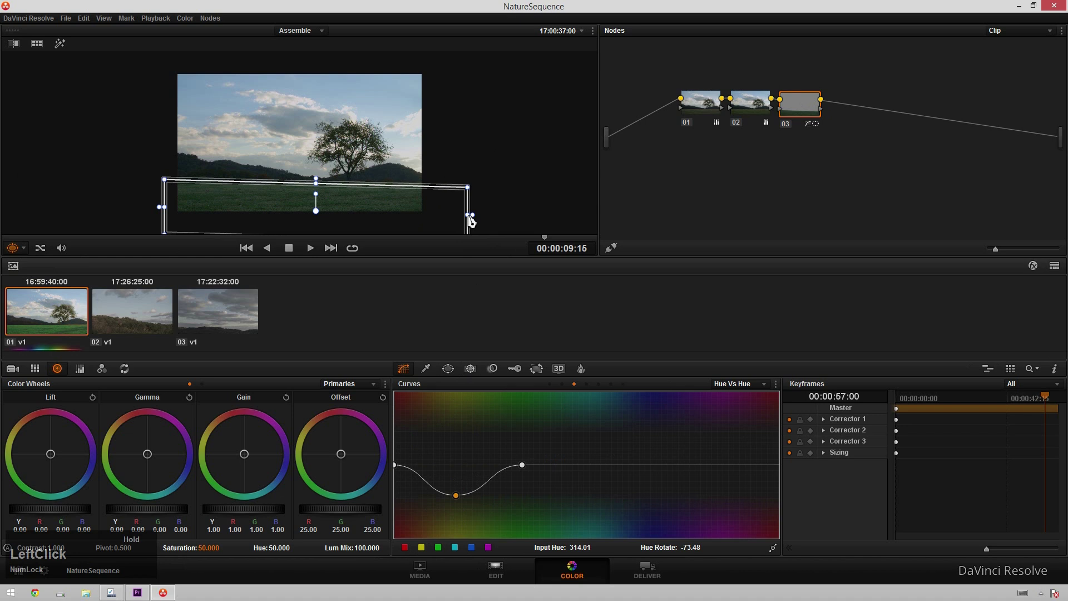
{"action": "left_click_drag", "start_coordinate": [471, 221], "coordinate": [472, 217]}
Select the second clip, adding and then undoing a serial node
{"action": "left_click", "coordinate": [155, 317]}
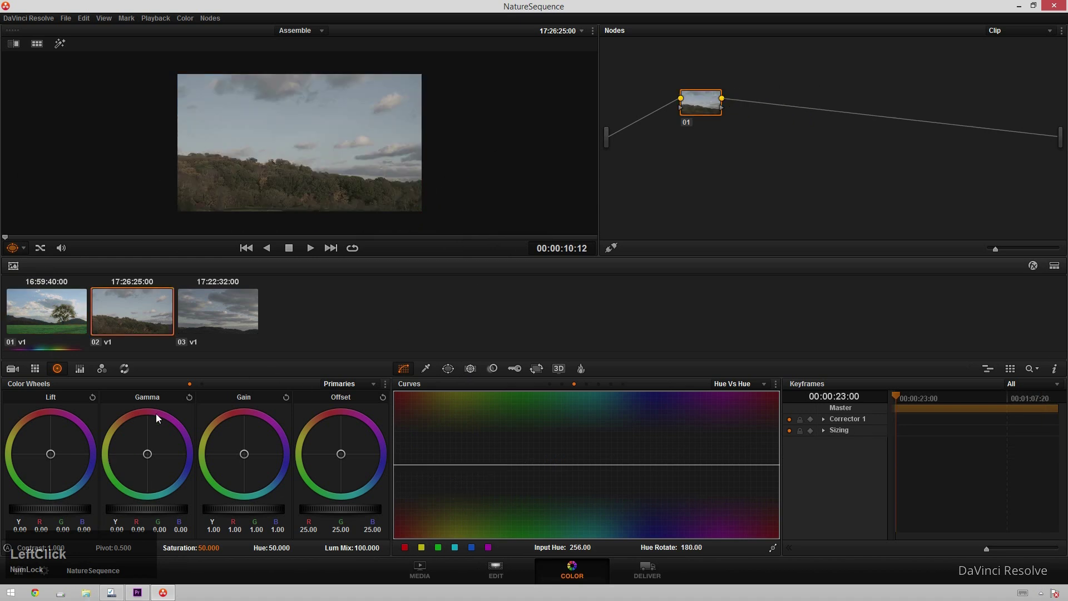
{"action": "key", "text": "alt+s"}
{"action": "key", "text": "ctrl+z"}
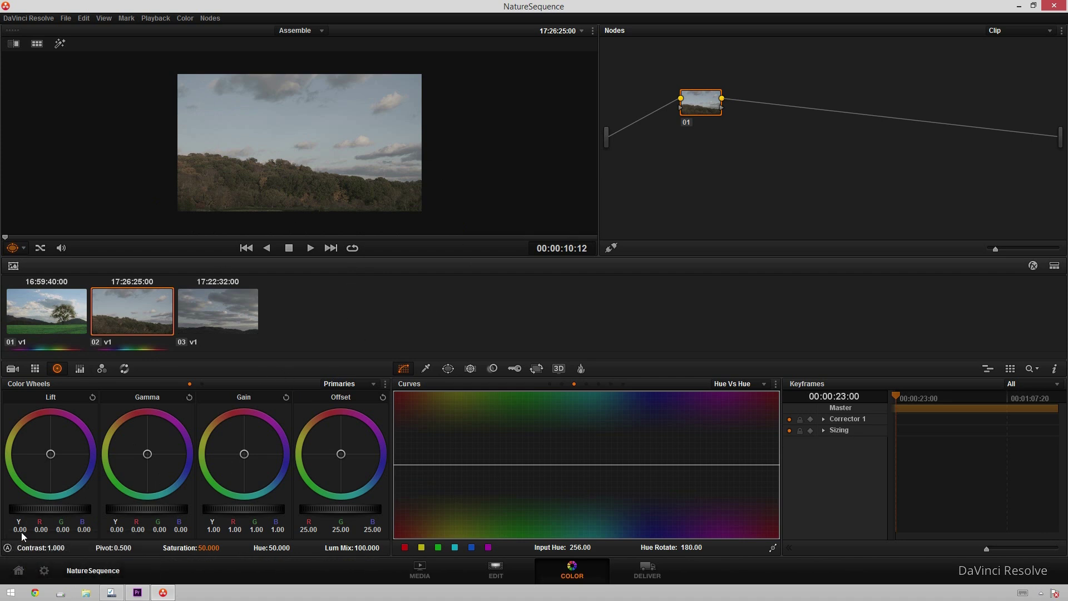
Raise the cloudy third clip's saturation to 100 and lower Lift to -0.03
{"action": "left_click", "coordinate": [196, 331]}
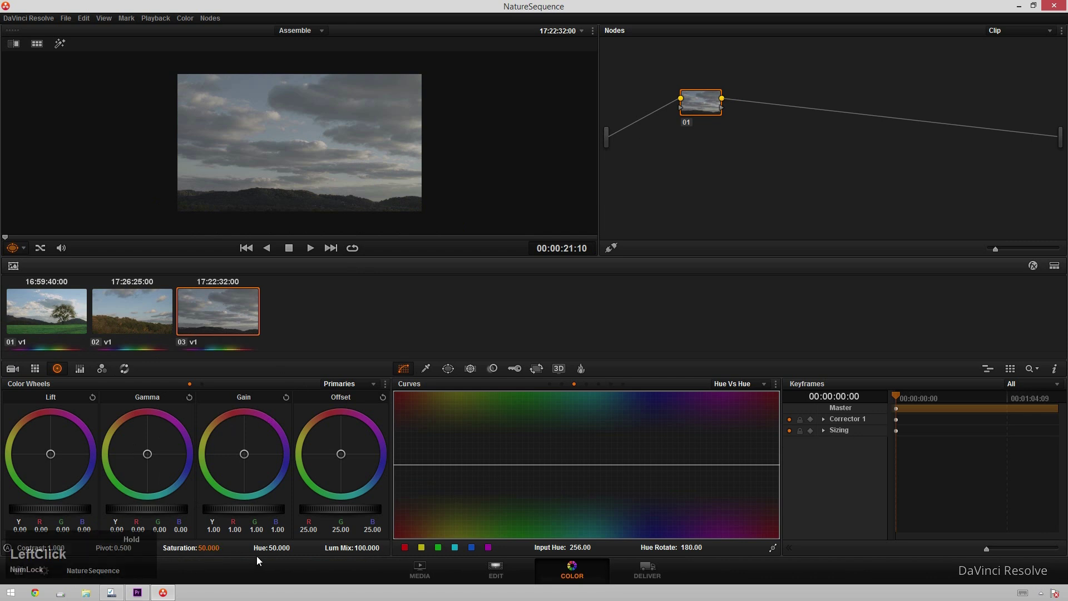
{"action": "left_click_drag", "start_coordinate": [209, 548], "coordinate": [228, 549]}
{"action": "scroll", "coordinate": [60, 510], "scroll_direction": "down", "scroll_amount": 2}
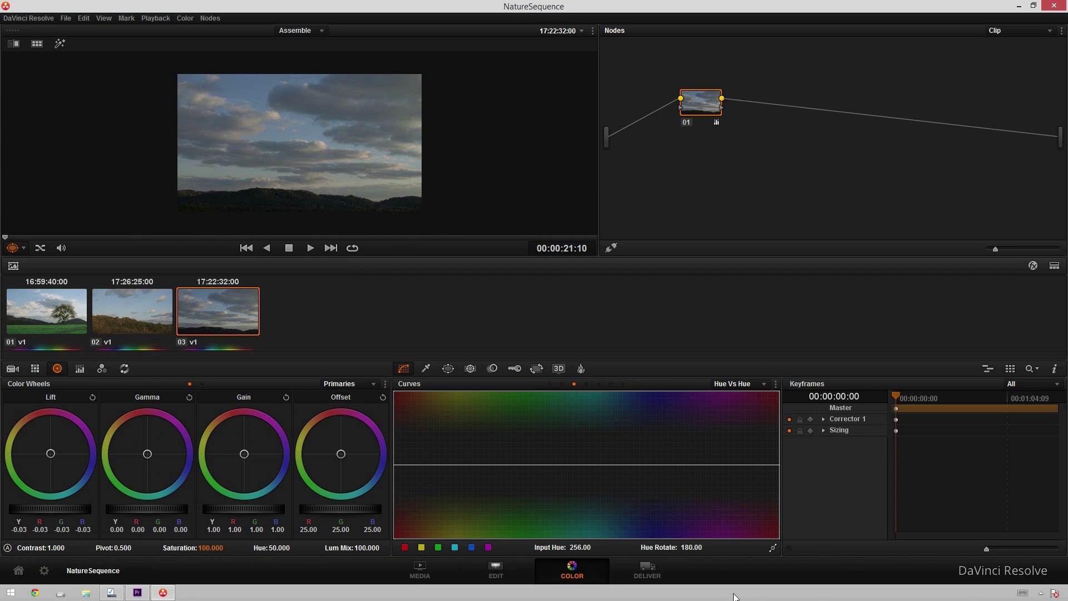
{"action": "left_click", "coordinate": [660, 569]}
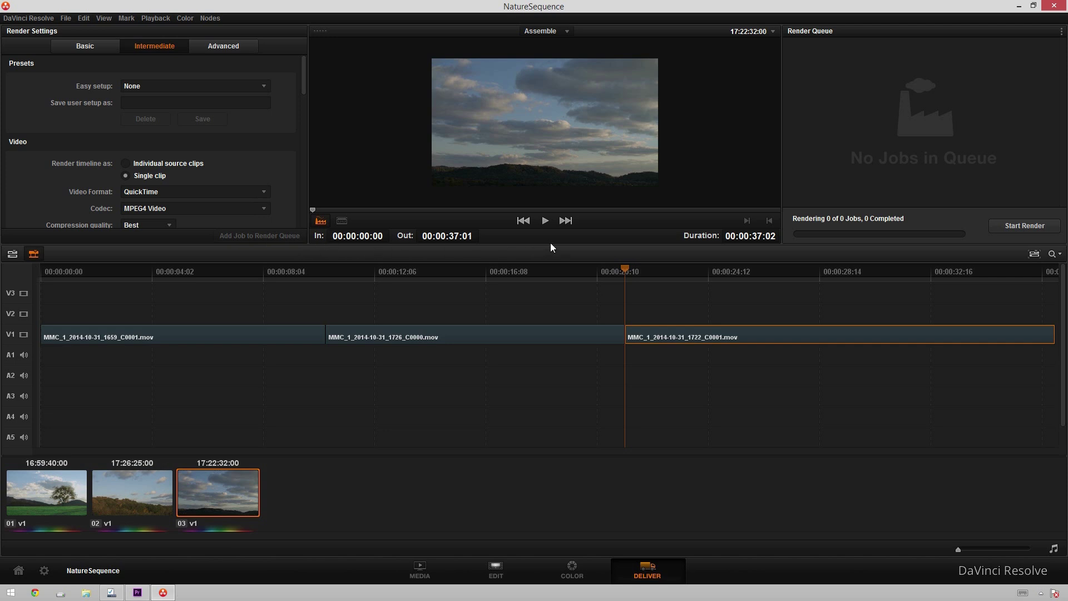
Show the expanded track timeline and set the render range across all three clips
{"action": "left_click", "coordinate": [12, 256]}
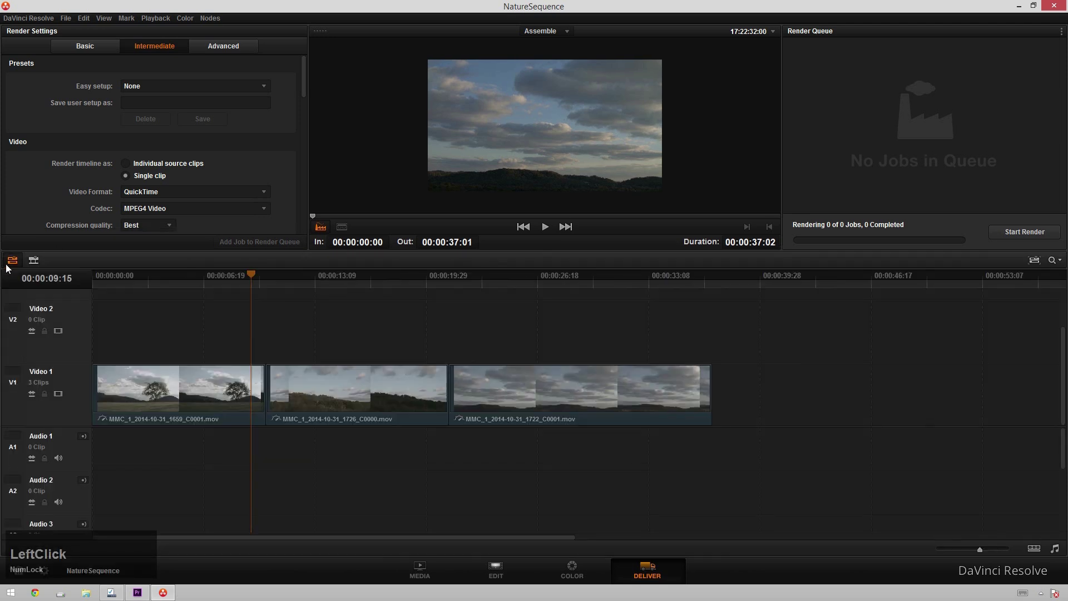
{"action": "left_click", "coordinate": [1036, 263]}
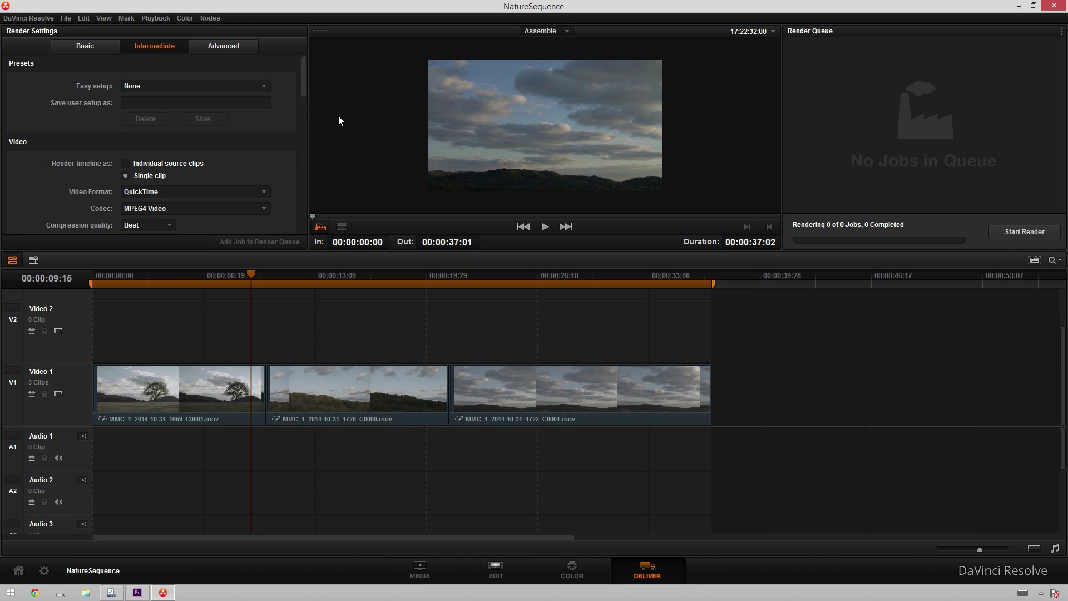
Cycle through the render settings tabs, return to Basic, and enlarge the settings area
{"action": "left_click", "coordinate": [83, 44]}
{"action": "left_click", "coordinate": [170, 49]}
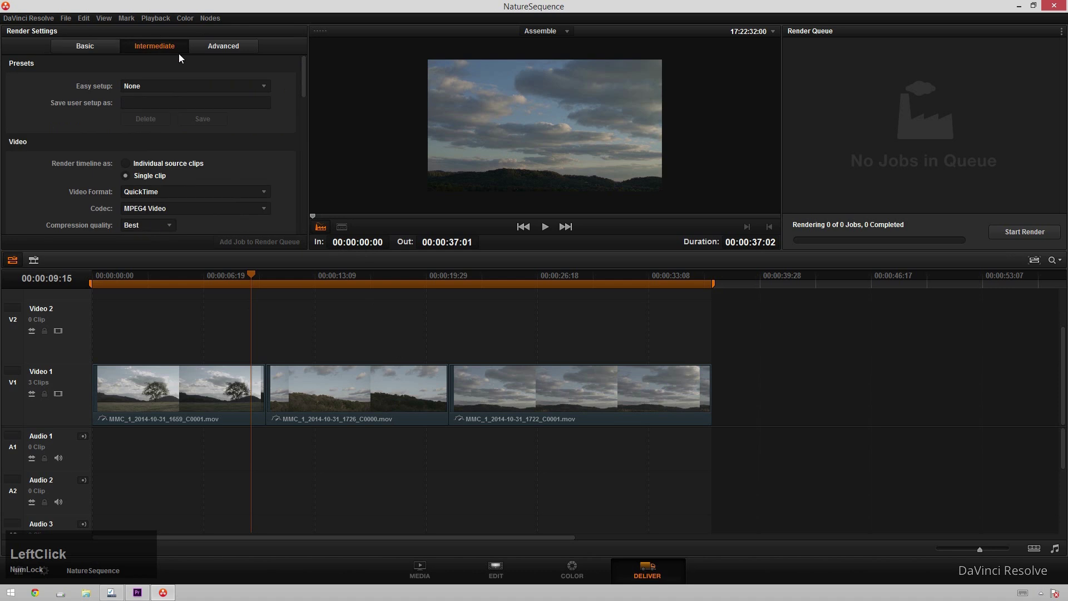
{"action": "left_click", "coordinate": [199, 51]}
{"action": "left_click", "coordinate": [108, 45]}
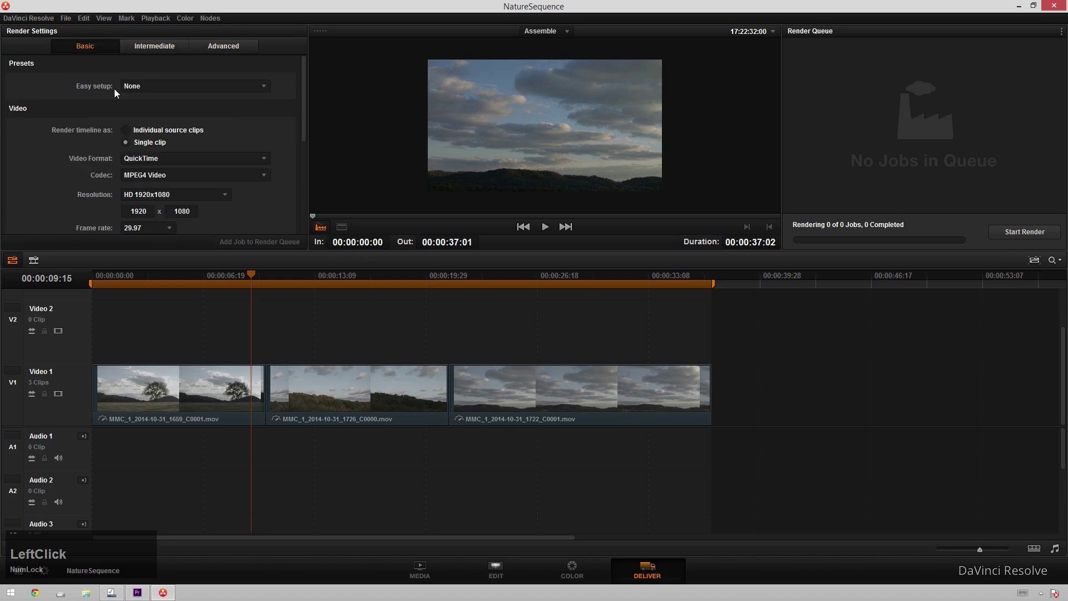
{"action": "left_click_drag", "start_coordinate": [193, 261], "coordinate": [206, 364]}
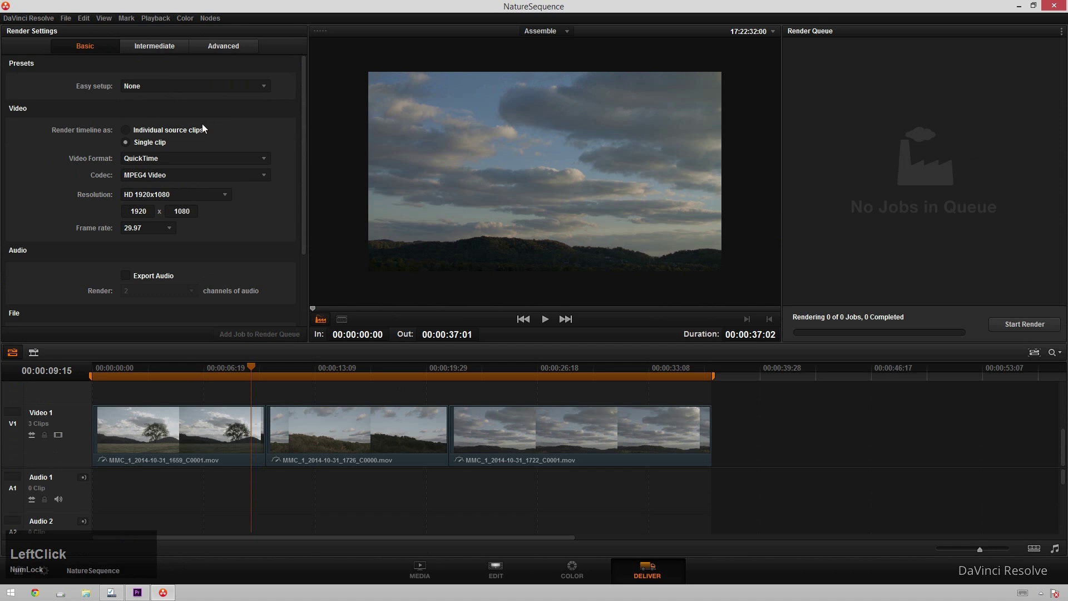
Set Render timeline as to Single clip after briefly trying Individual source clips
{"action": "left_click", "coordinate": [182, 86]}
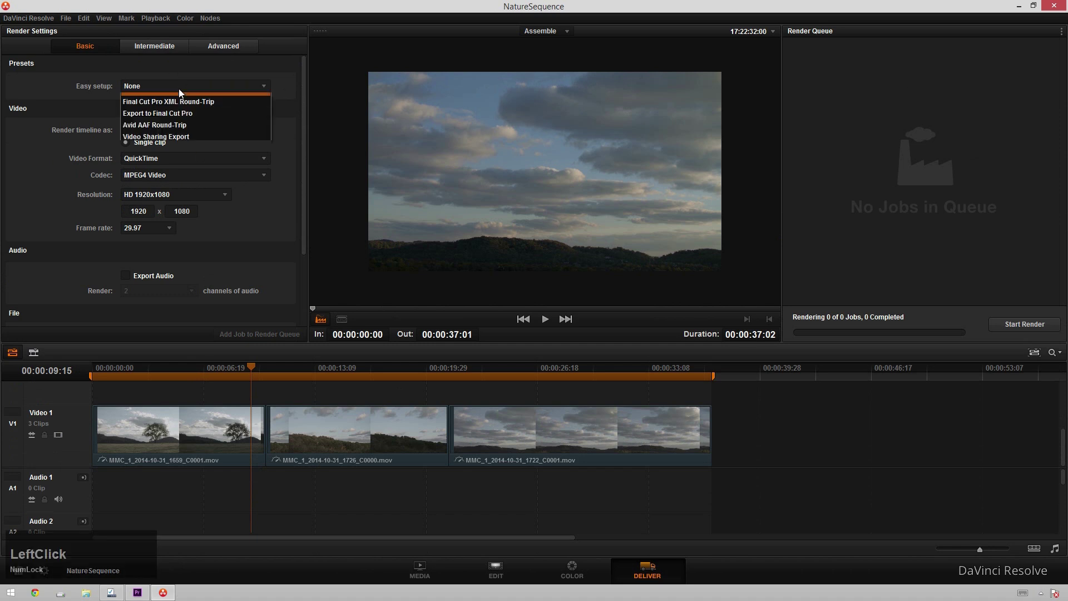
{"action": "left_click", "coordinate": [58, 109]}
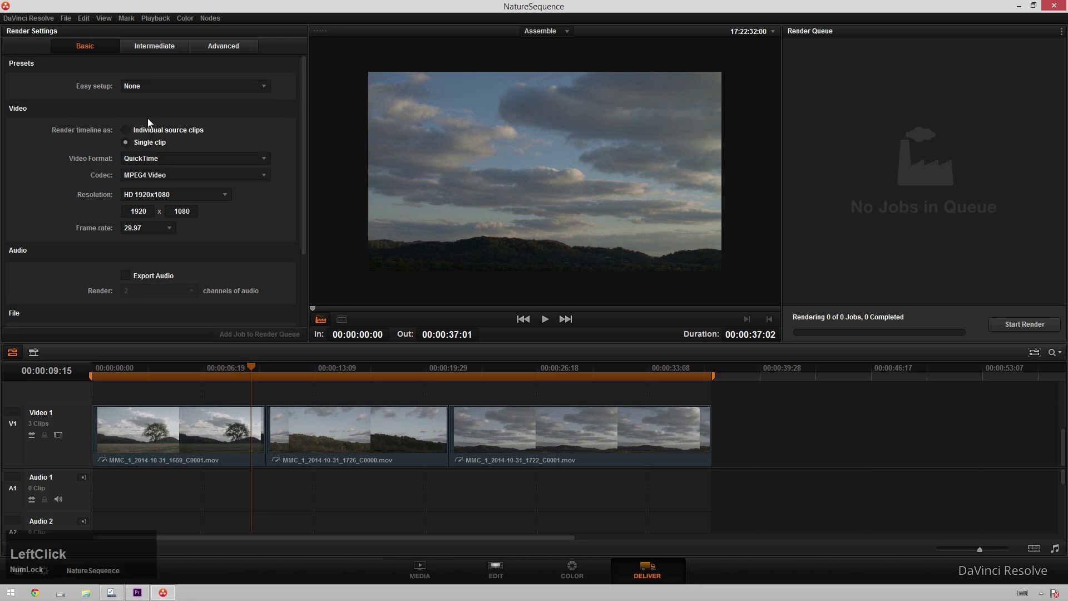
{"action": "left_click", "coordinate": [163, 136]}
{"action": "left_click", "coordinate": [155, 130]}
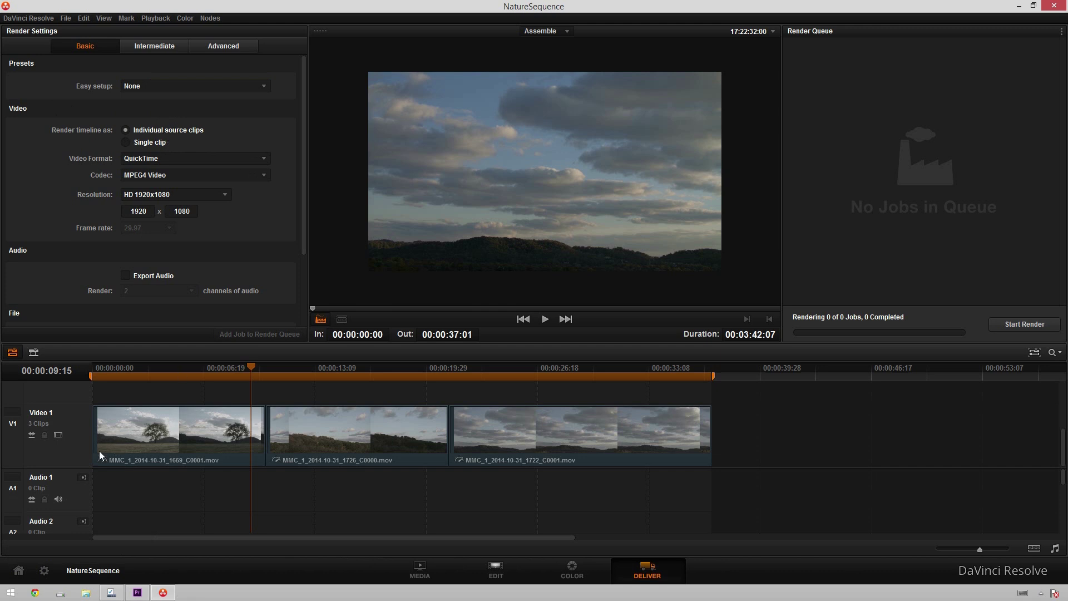
{"action": "scroll", "coordinate": [78, 255], "scroll_direction": "down", "scroll_amount": 5}
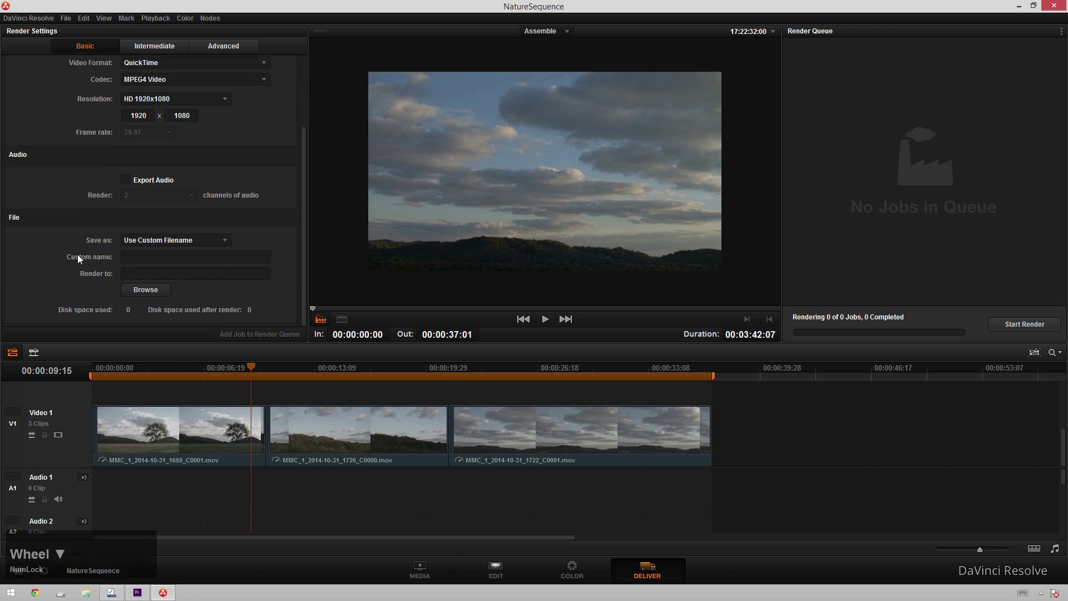
{"action": "scroll", "coordinate": [78, 252], "scroll_direction": "up", "scroll_amount": 4}
{"action": "left_click", "coordinate": [143, 115]}
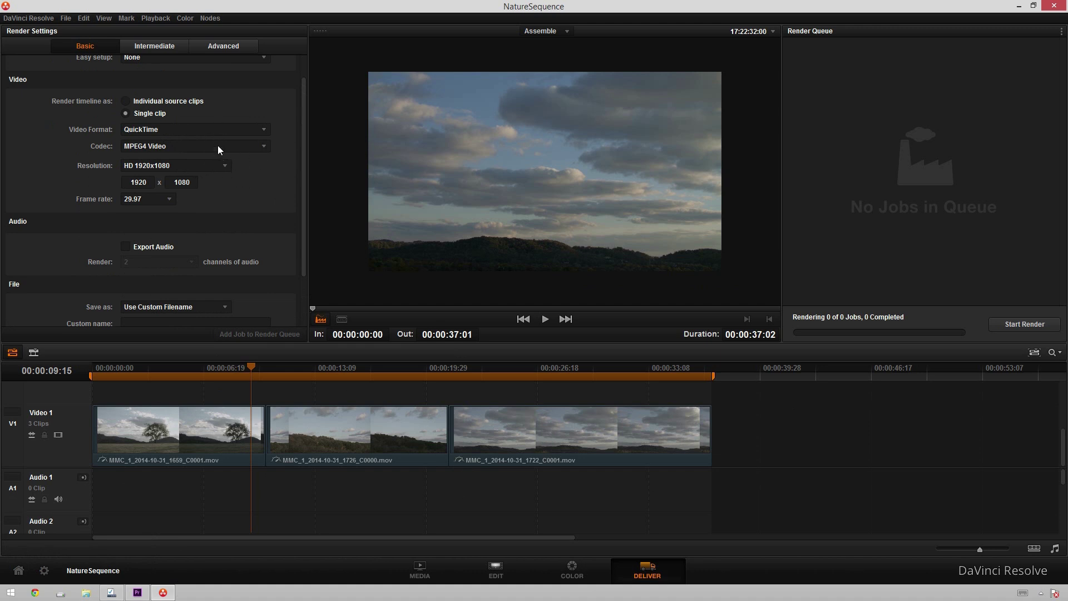
Change the render codec from MPEG4 Video to DNxHD 1080p 36 8-bit
{"action": "left_click", "coordinate": [174, 147]}
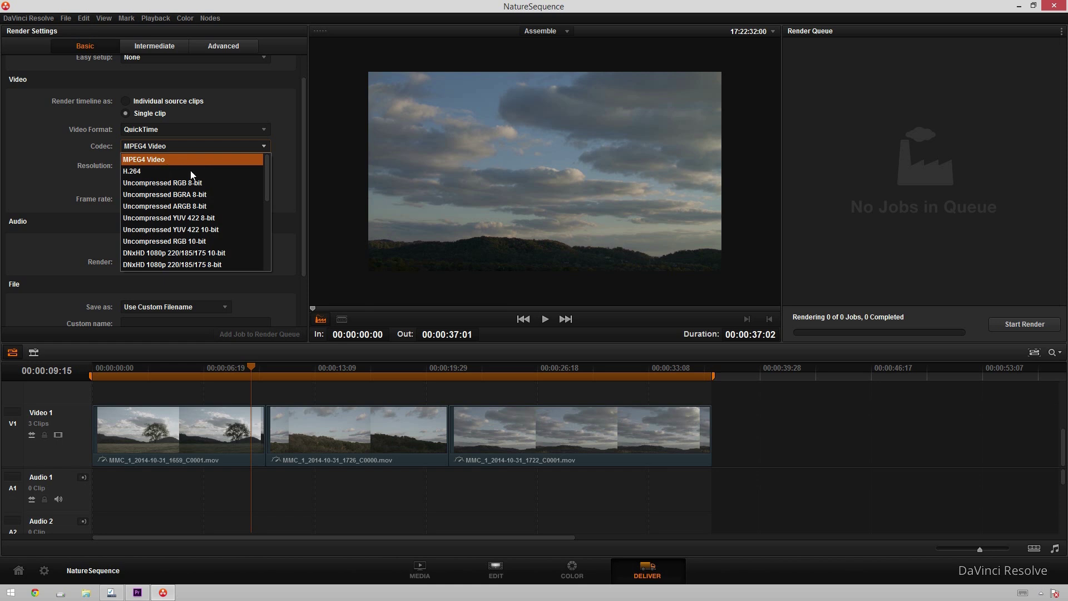
{"action": "scroll", "coordinate": [206, 204], "scroll_direction": "down", "scroll_amount": 3}
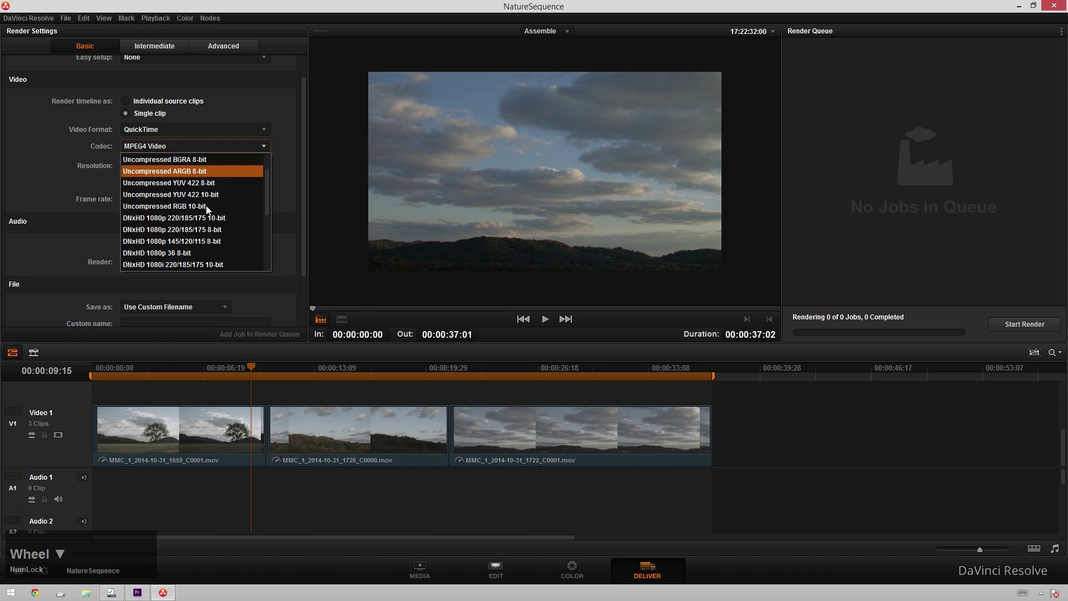
{"action": "scroll", "coordinate": [206, 212], "scroll_direction": "down", "scroll_amount": 1}
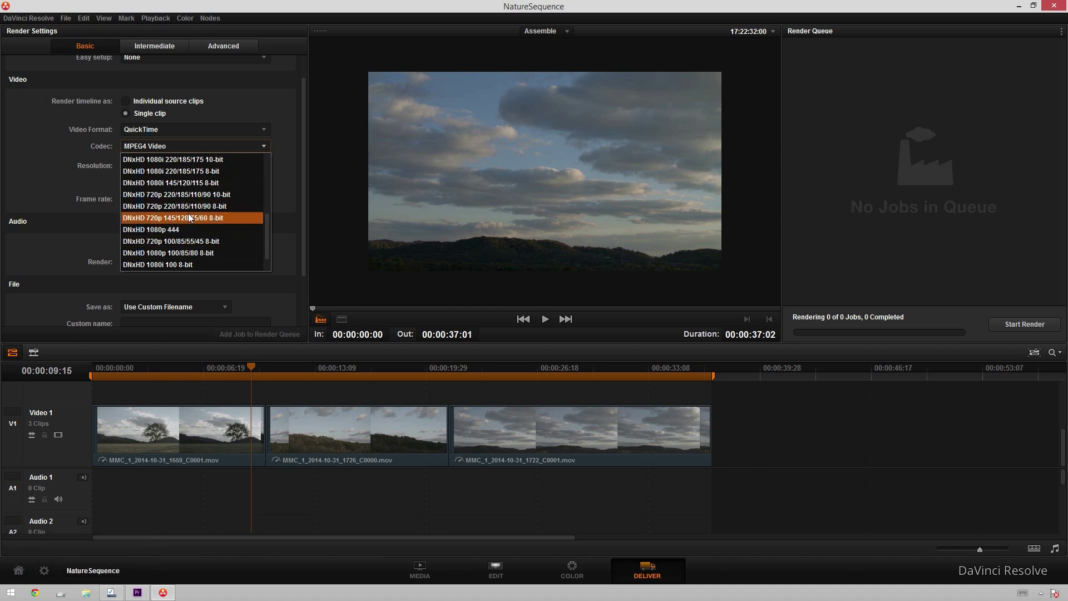
{"action": "scroll", "coordinate": [184, 214], "scroll_direction": "up", "scroll_amount": 3}
{"action": "scroll", "coordinate": [150, 201], "scroll_direction": "down", "scroll_amount": 2}
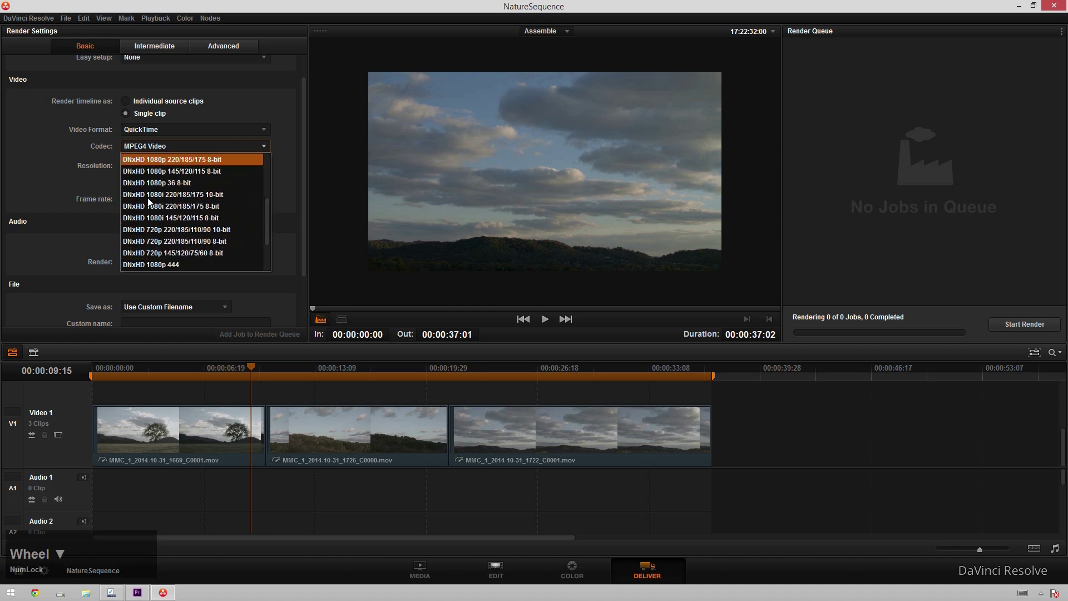
{"action": "scroll", "coordinate": [211, 249], "scroll_direction": "down", "scroll_amount": 1}
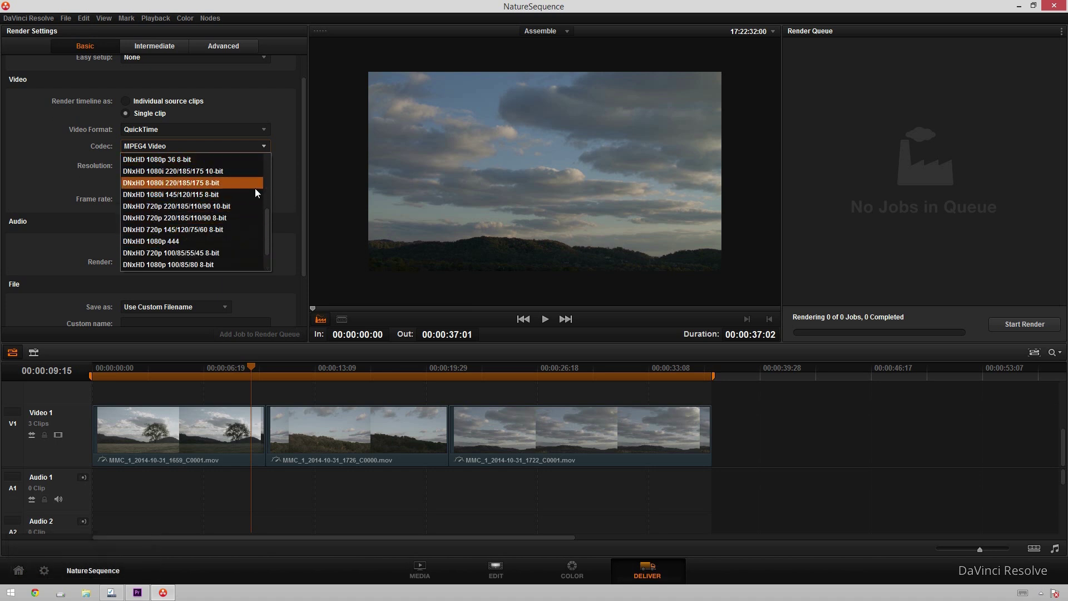
{"action": "left_click", "coordinate": [234, 160]}
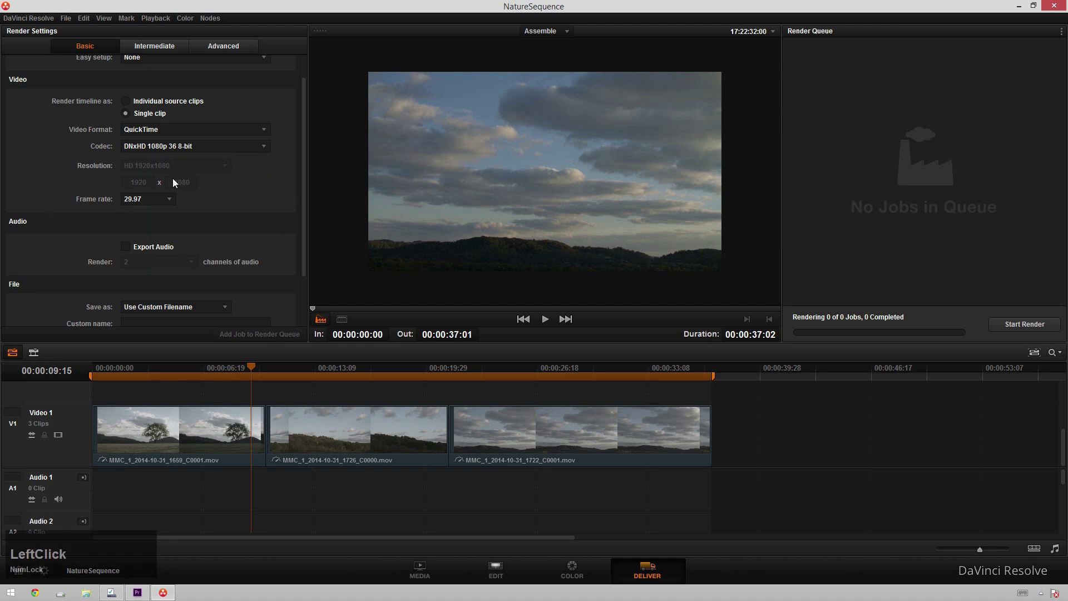
Enter NatureSequence_Colored_V01R01 as the custom file name in the render File section
{"action": "scroll", "coordinate": [129, 206], "scroll_direction": "down", "scroll_amount": 2}
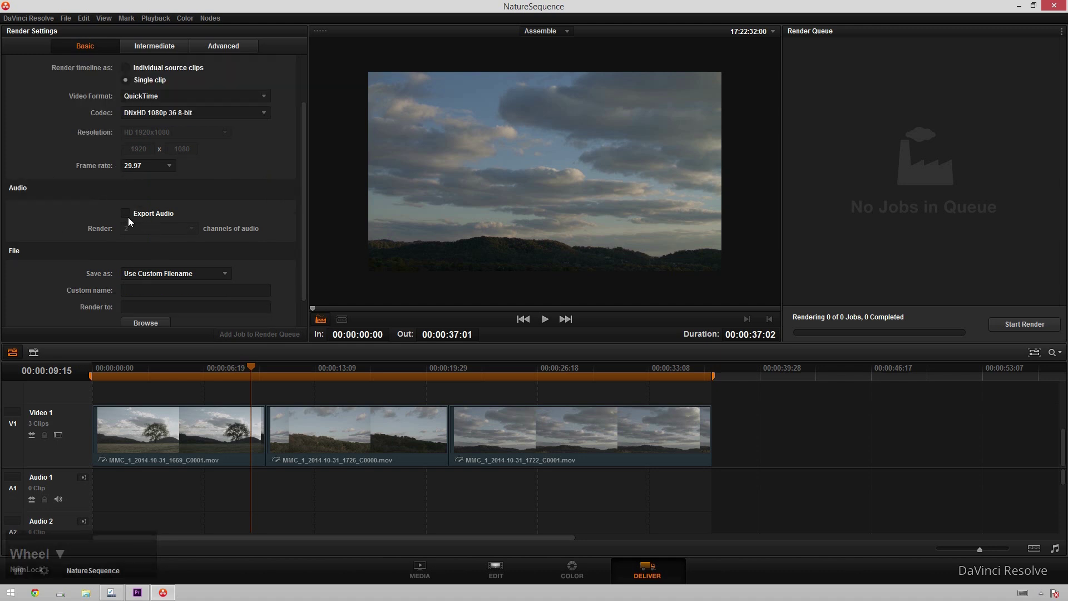
{"action": "left_click", "coordinate": [11, 209]}
{"action": "scroll", "coordinate": [81, 222], "scroll_direction": "down", "scroll_amount": 2}
{"action": "left_click", "coordinate": [123, 257]}
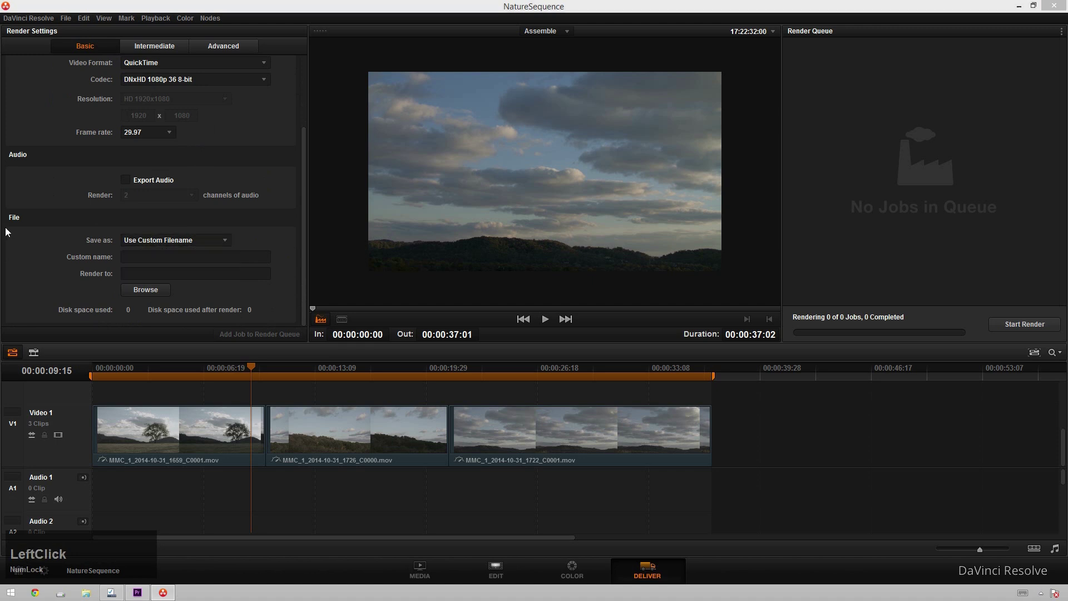
{"action": "type", "text": "NatureSequence_Colored_V01R01"}
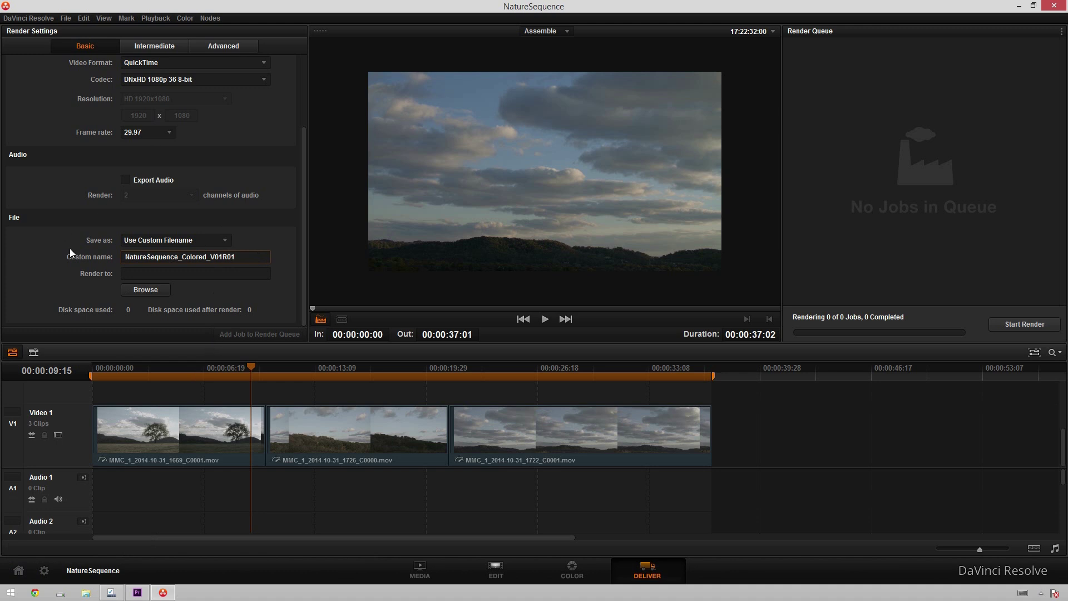
{"action": "scroll", "coordinate": [62, 246], "scroll_direction": "down", "scroll_amount": 1}
Set the render location to F:\Active Projects\Tuts\RoundTripping in the File Browser
{"action": "left_click", "coordinate": [158, 289]}
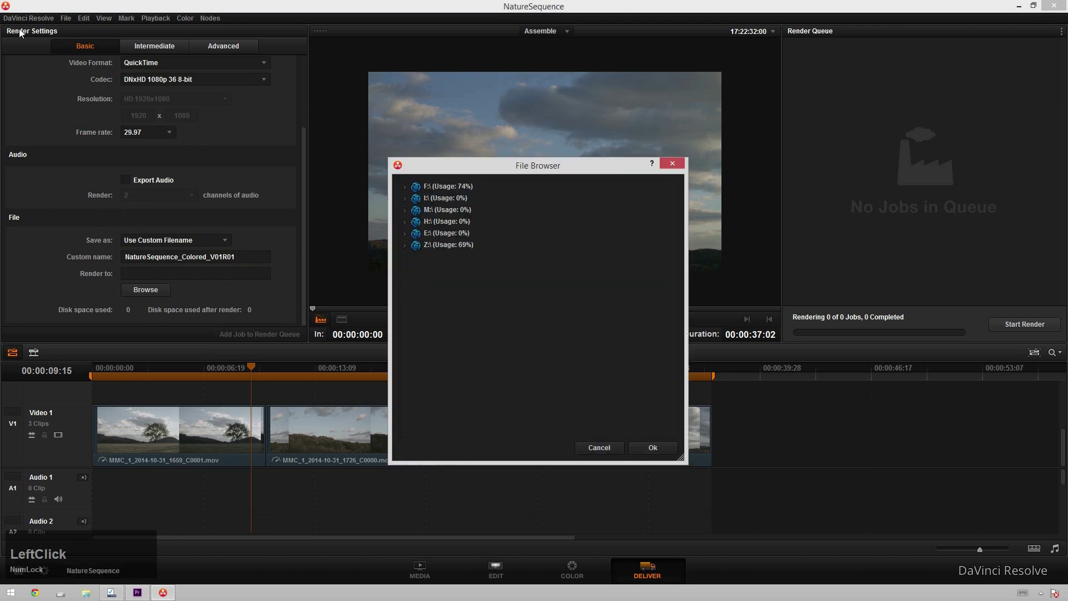
{"action": "left_click", "coordinate": [406, 185]}
{"action": "left_click", "coordinate": [404, 186]}
{"action": "left_click", "coordinate": [416, 206]}
{"action": "left_click", "coordinate": [415, 209]}
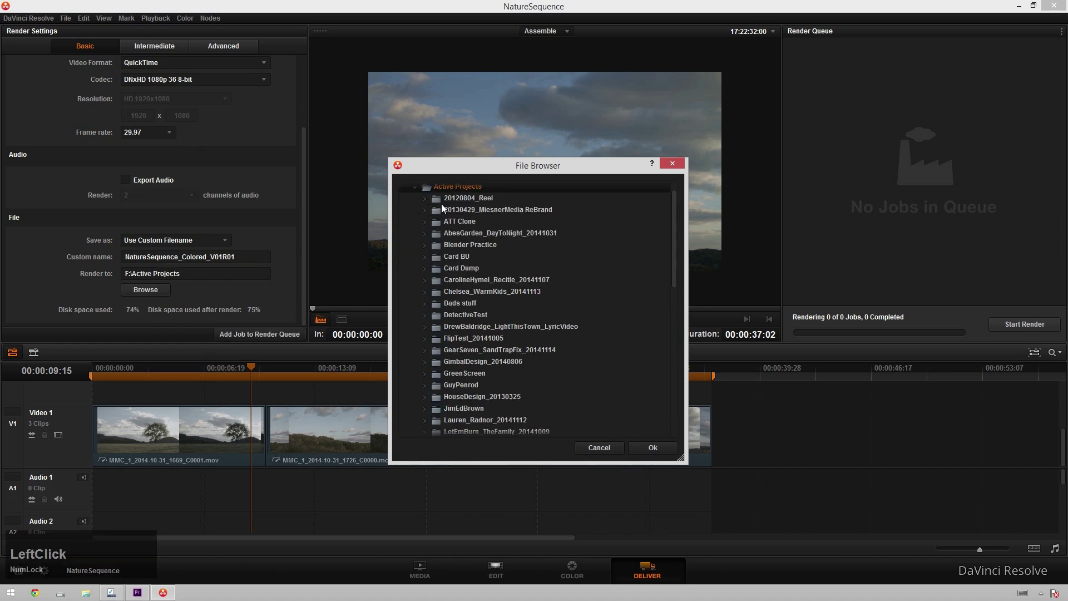
{"action": "scroll", "coordinate": [432, 378], "scroll_direction": "down", "scroll_amount": 5}
{"action": "left_click", "coordinate": [422, 409]}
{"action": "left_click", "coordinate": [424, 407]}
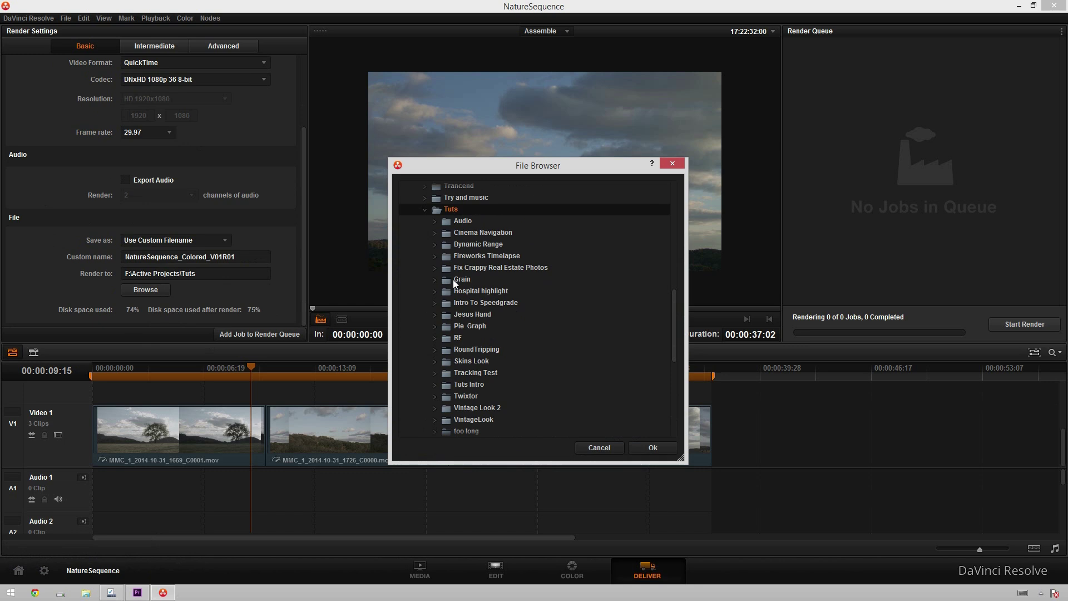
{"action": "scroll", "coordinate": [493, 306], "scroll_direction": "down", "scroll_amount": 2}
{"action": "left_click", "coordinate": [477, 273]}
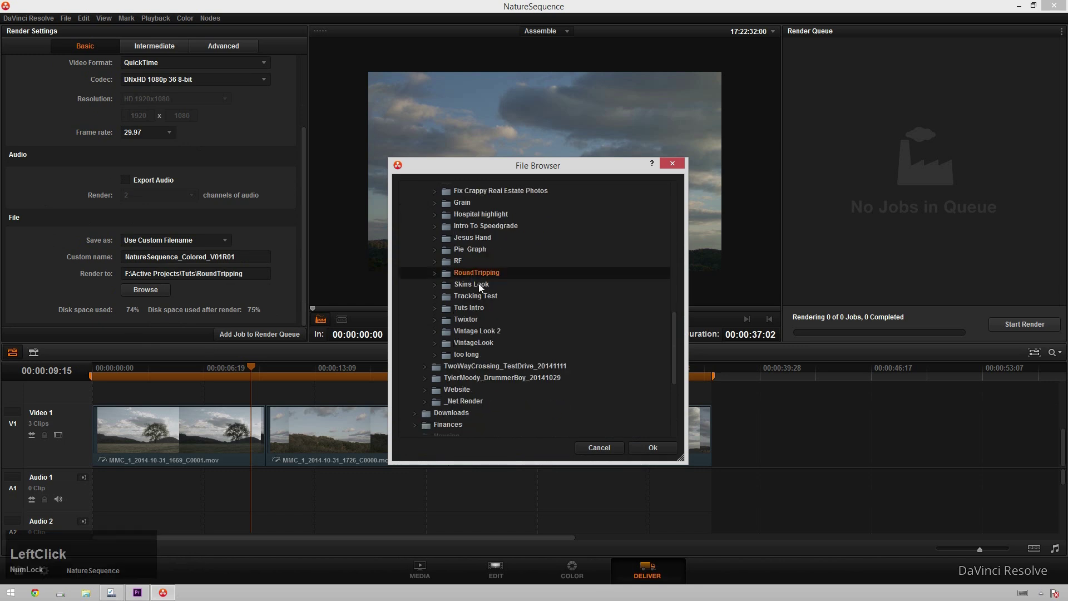
{"action": "left_click", "coordinate": [652, 448]}
{"action": "scroll", "coordinate": [62, 274], "scroll_direction": "down", "scroll_amount": 1}
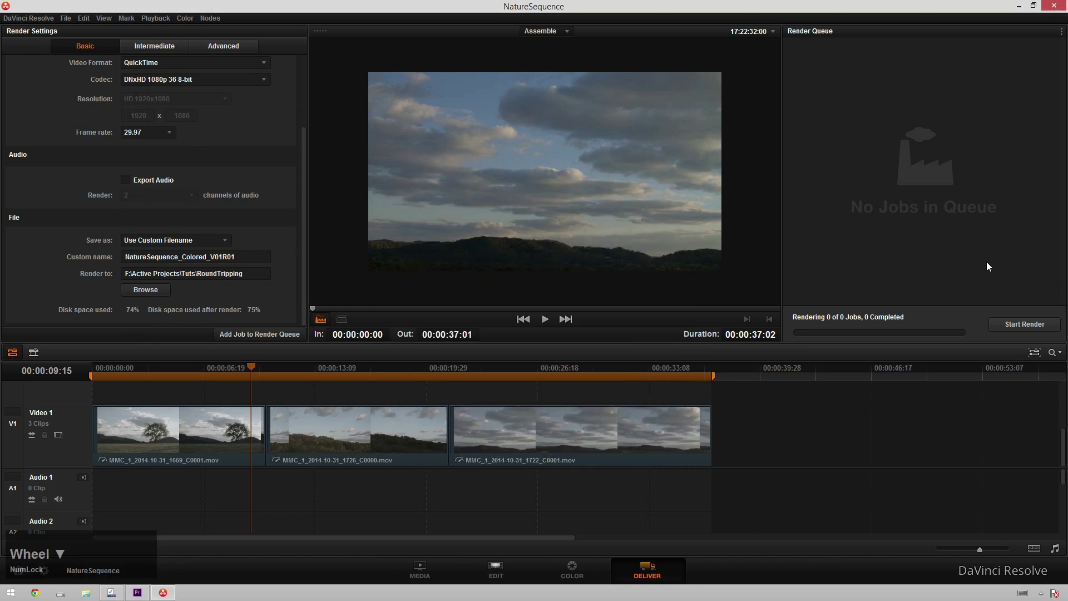
Review the Intermediate render options: DNxHD 1080p 36 8-bit, 29.97 fps, Auto video/data level
{"action": "left_click", "coordinate": [154, 46]}
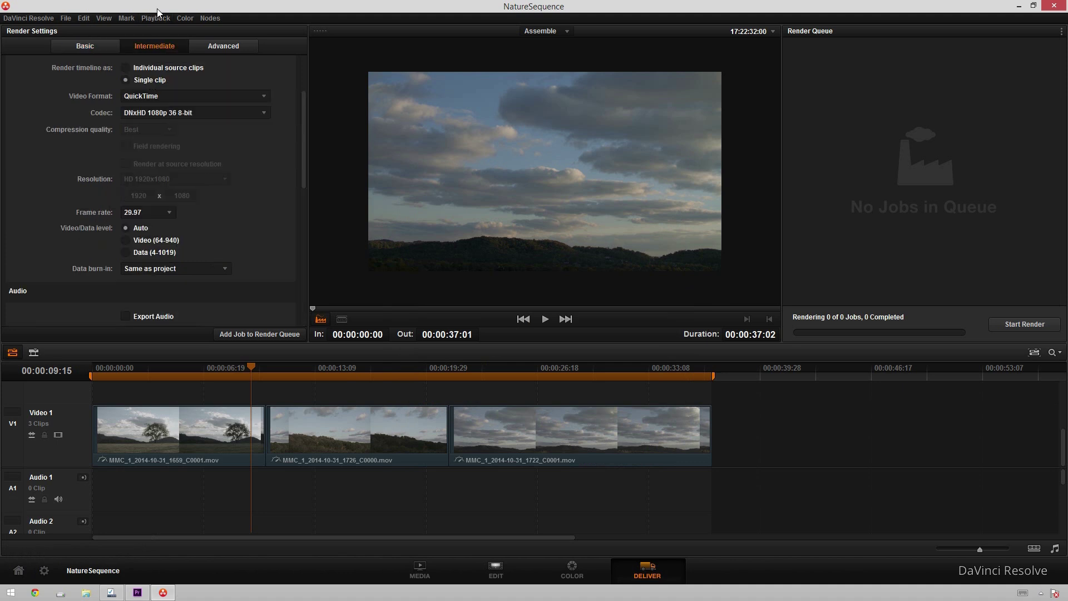
{"action": "scroll", "coordinate": [105, 138], "scroll_direction": "down", "scroll_amount": 10}
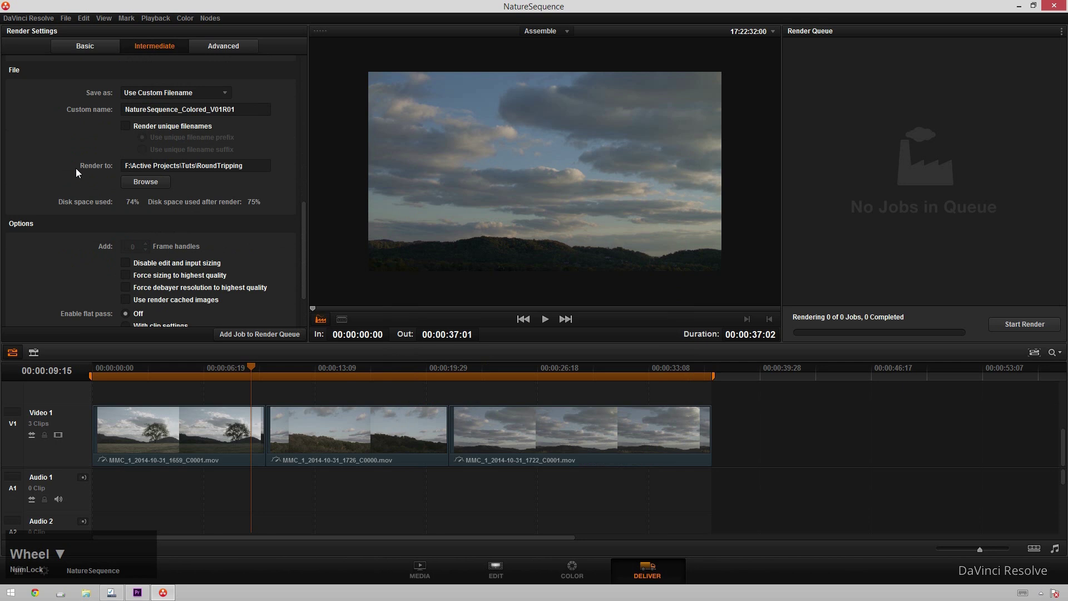
{"action": "scroll", "coordinate": [125, 206], "scroll_direction": "down", "scroll_amount": 3}
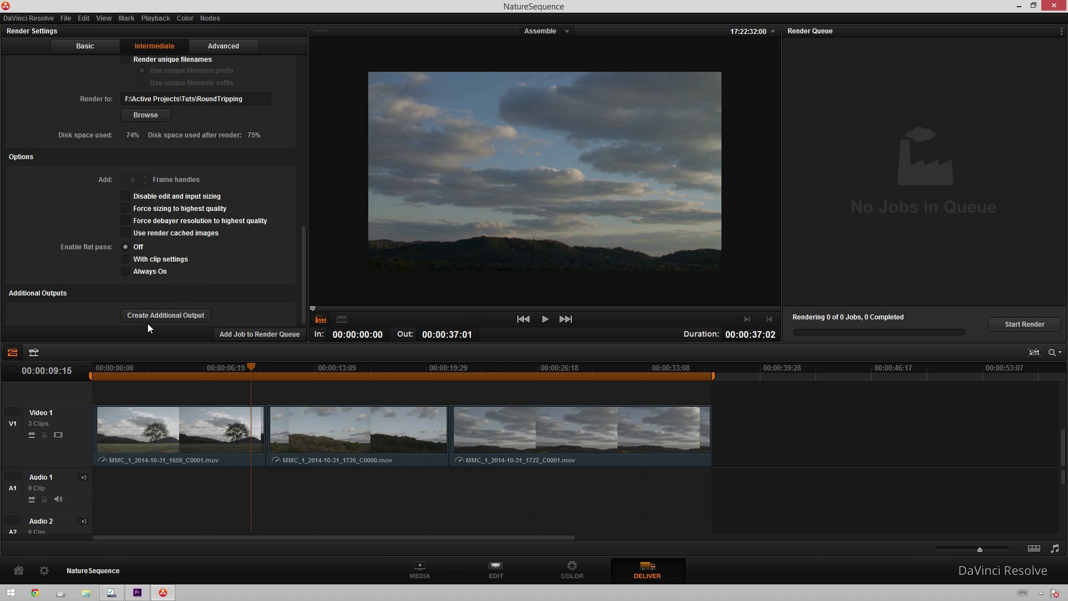
{"action": "scroll", "coordinate": [167, 312], "scroll_direction": "down", "scroll_amount": 1}
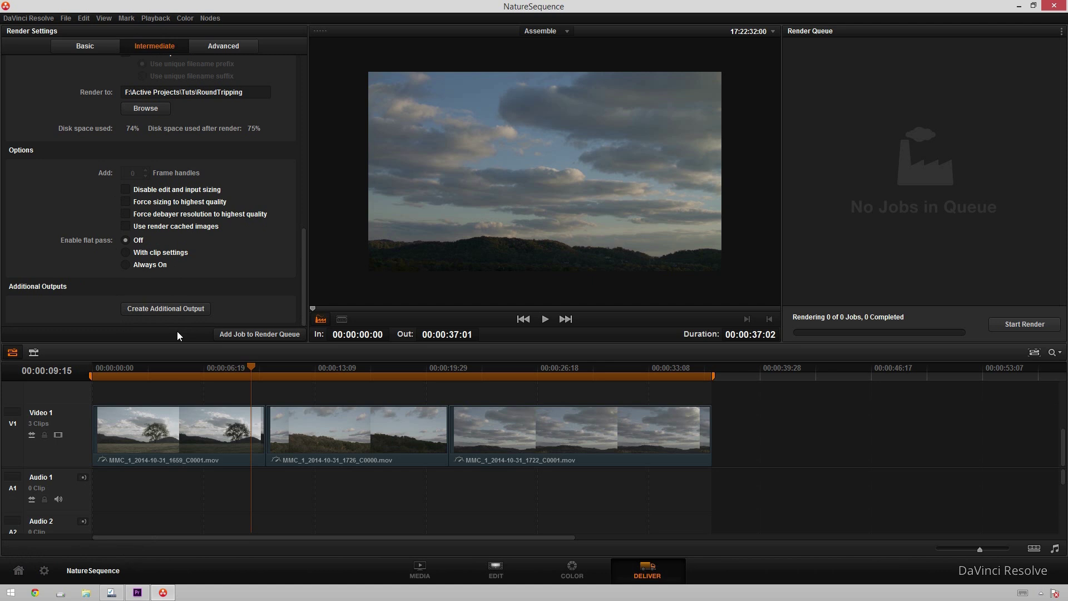
{"action": "scroll", "coordinate": [114, 272], "scroll_direction": "up", "scroll_amount": 8}
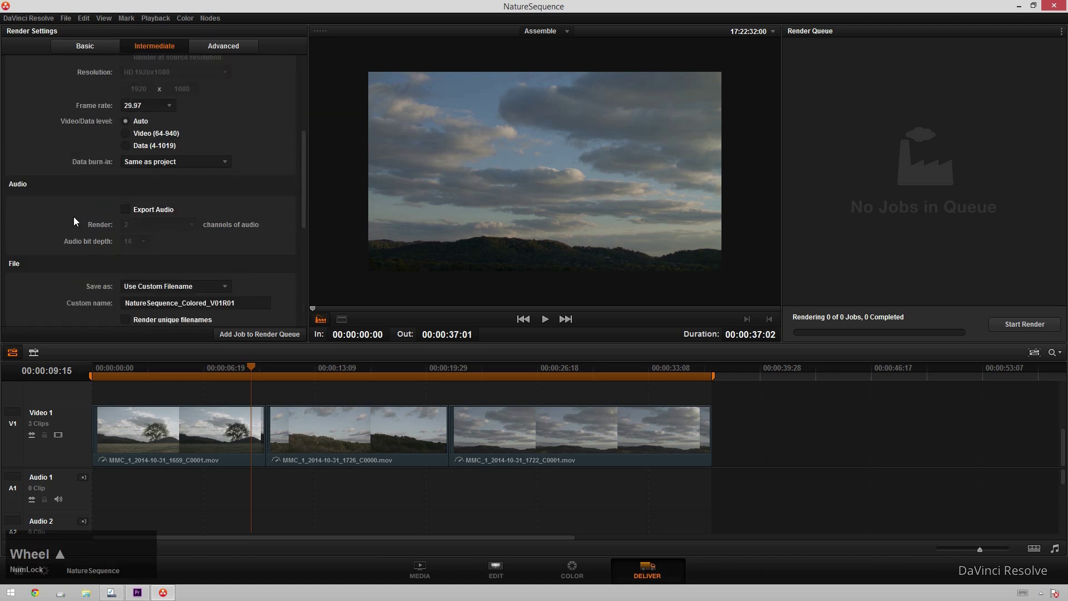
{"action": "scroll", "coordinate": [79, 207], "scroll_direction": "up", "scroll_amount": 2}
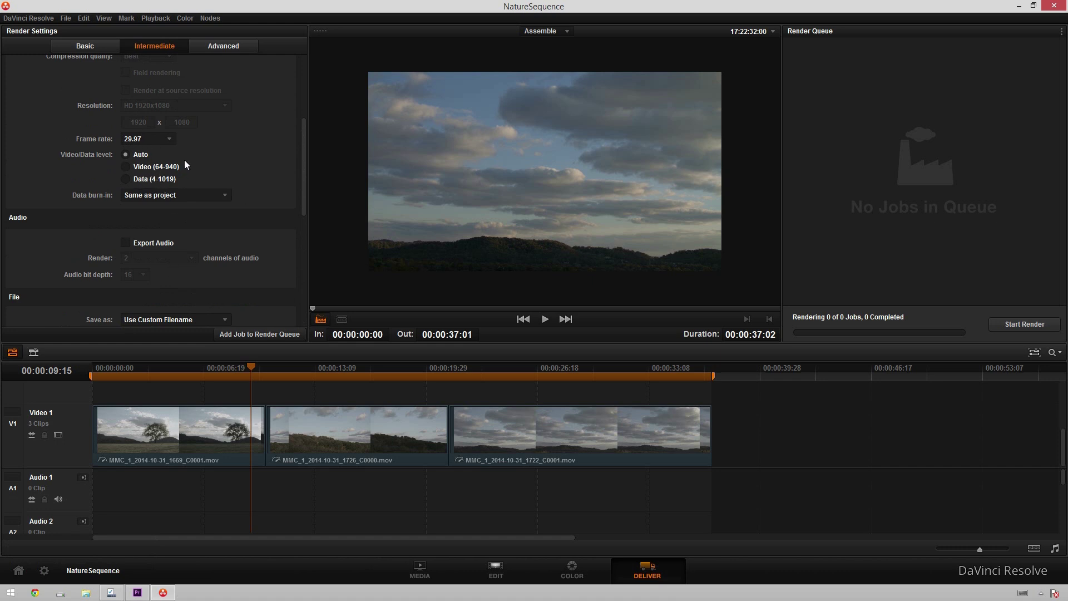
{"action": "scroll", "coordinate": [180, 188], "scroll_direction": "up", "scroll_amount": 5}
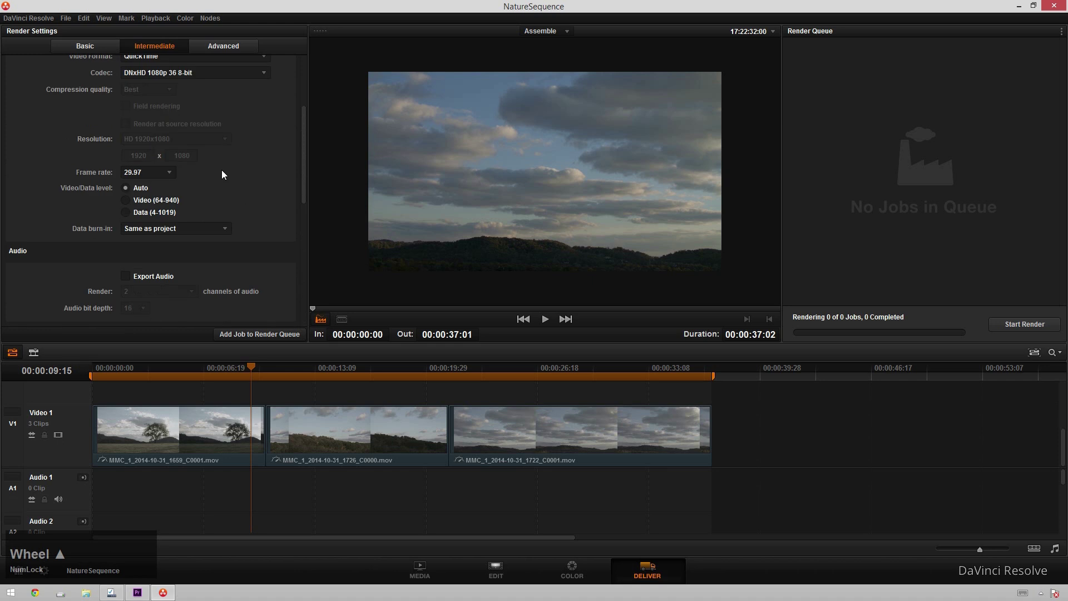
{"action": "scroll", "coordinate": [246, 206], "scroll_direction": "up", "scroll_amount": 2}
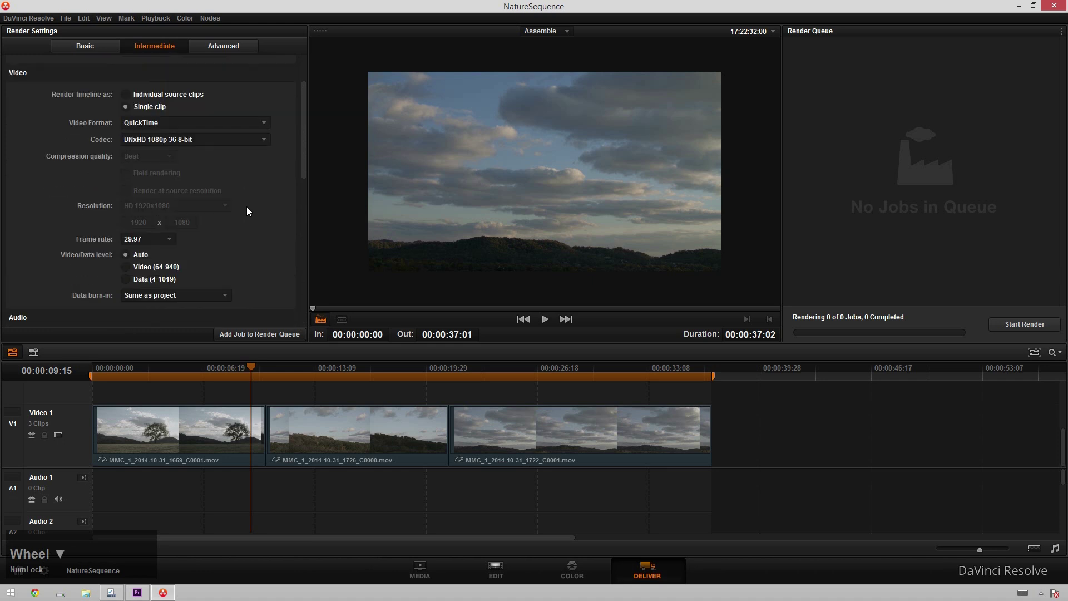
Look over the Advanced render options, then return to the Basic QuickTime DNxHD settings
{"action": "left_click", "coordinate": [222, 46]}
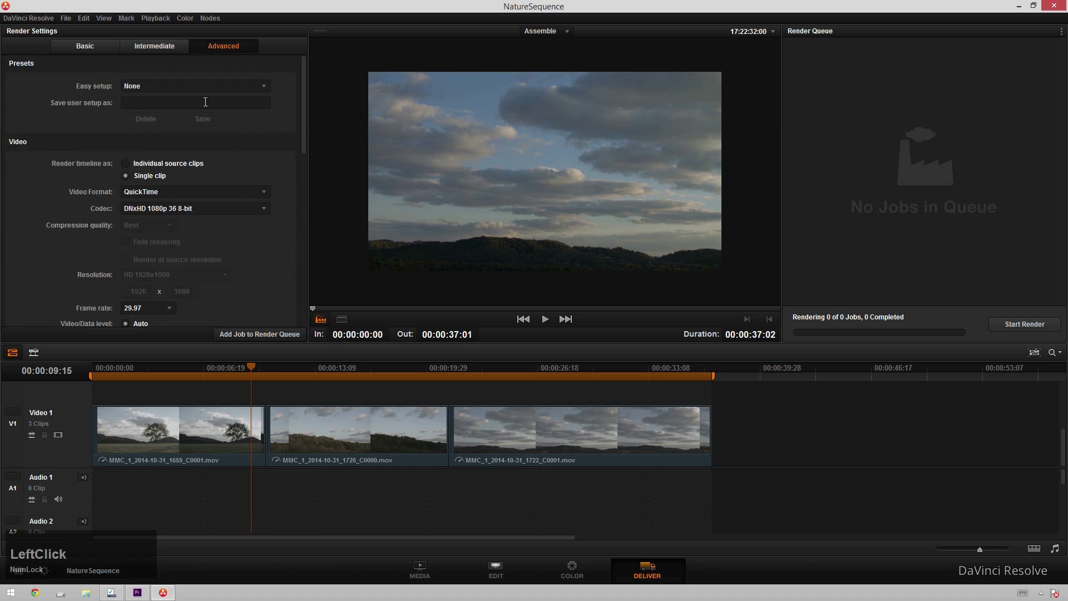
{"action": "scroll", "coordinate": [78, 199], "scroll_direction": "down", "scroll_amount": 3}
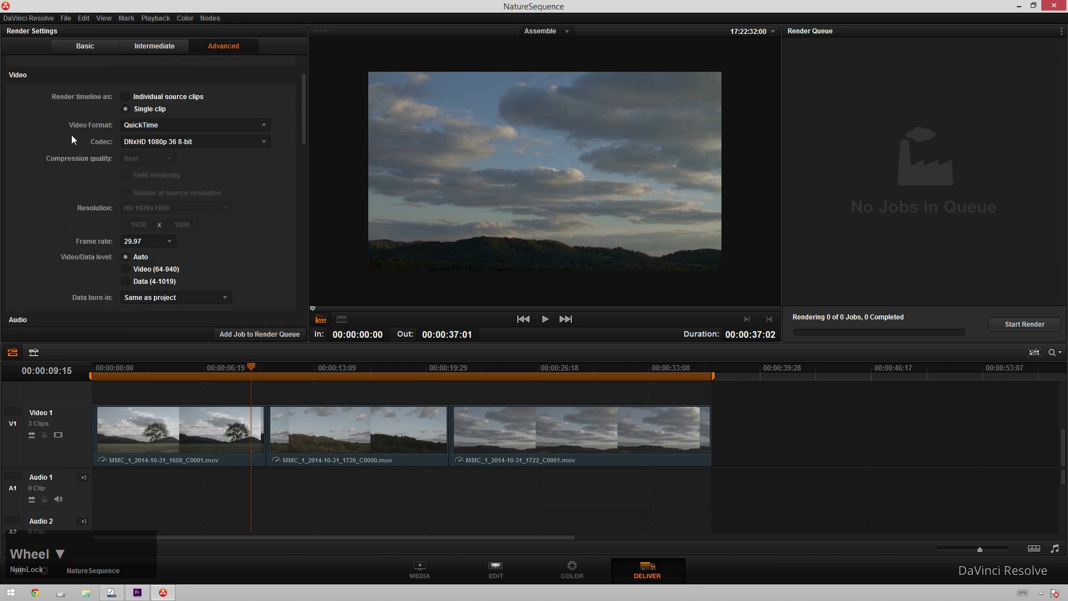
{"action": "scroll", "coordinate": [101, 199], "scroll_direction": "down", "scroll_amount": 4}
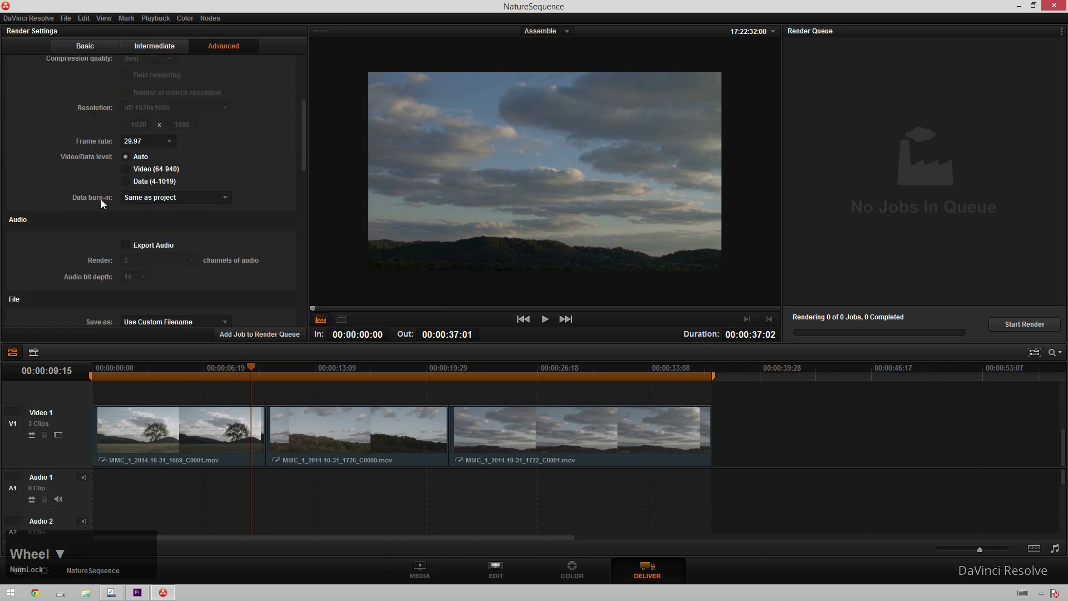
{"action": "scroll", "coordinate": [85, 162], "scroll_direction": "down", "scroll_amount": 10}
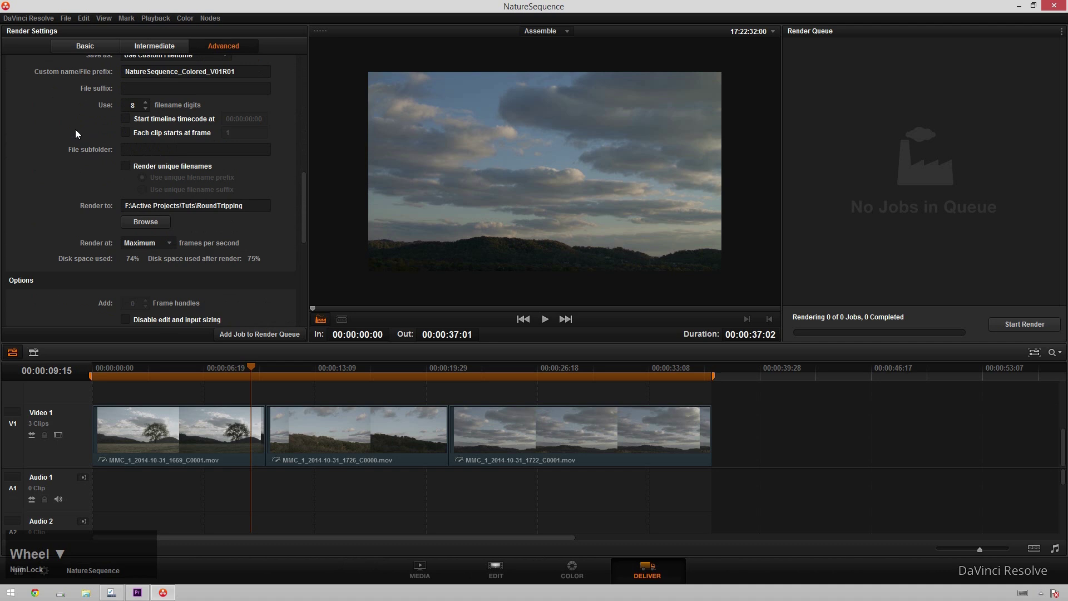
{"action": "scroll", "coordinate": [75, 134], "scroll_direction": "up", "scroll_amount": 3}
{"action": "scroll", "coordinate": [125, 249], "scroll_direction": "down", "scroll_amount": 10}
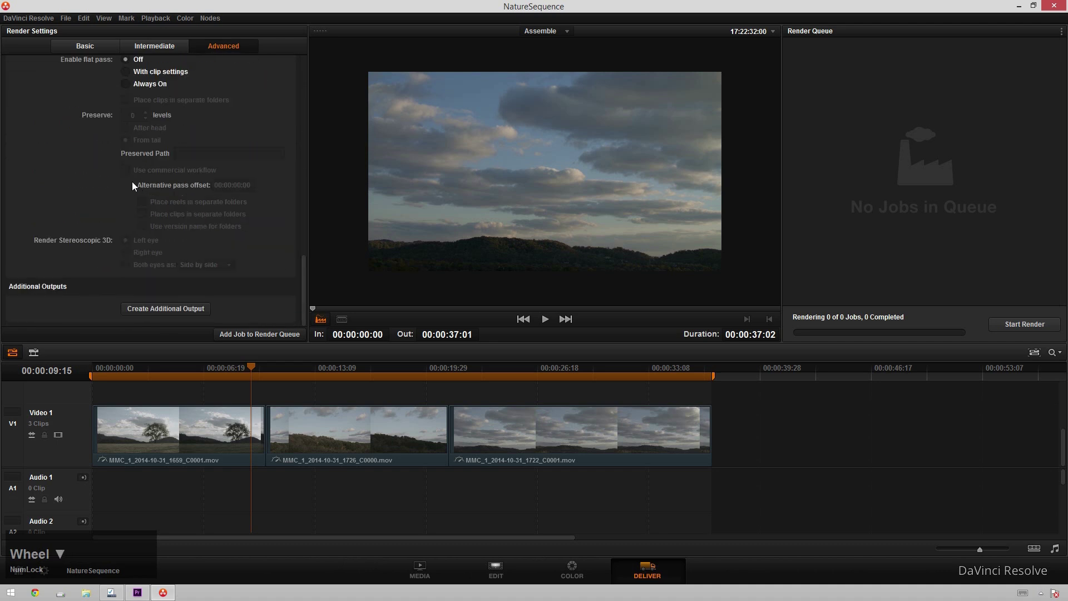
{"action": "left_click", "coordinate": [89, 45]}
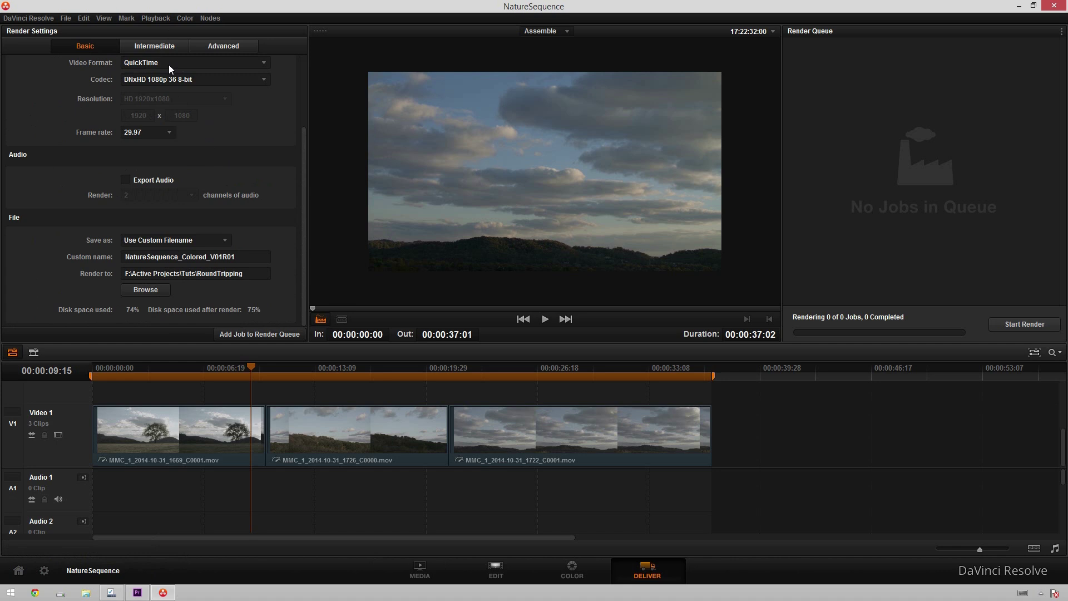
Glance at the Intermediate render options and go back to the Basic settings
{"action": "left_click", "coordinate": [167, 47]}
{"action": "left_click", "coordinate": [91, 50]}
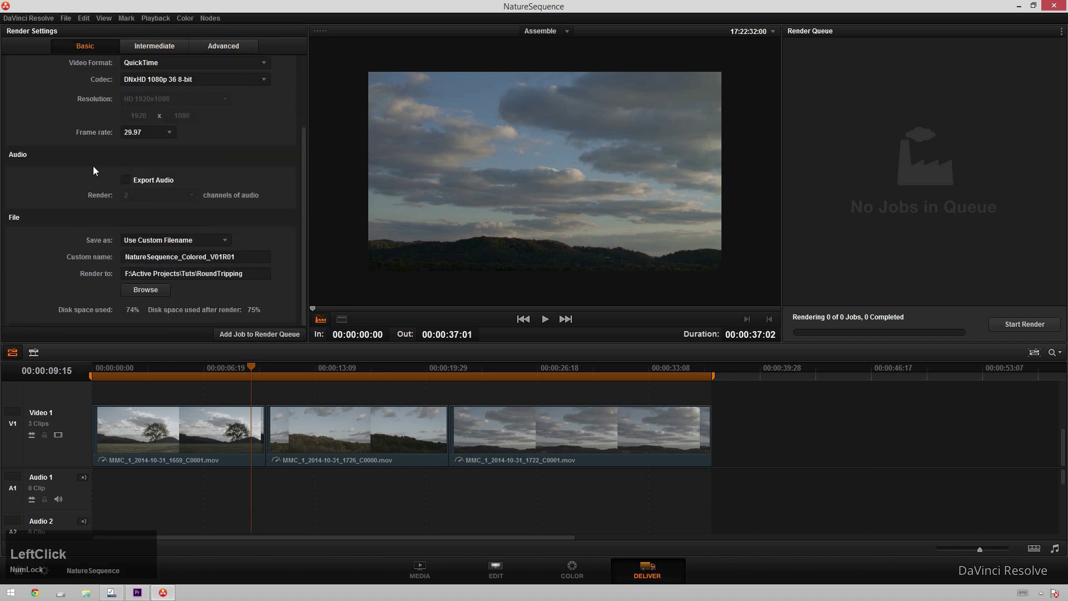
{"action": "scroll", "coordinate": [94, 171], "scroll_direction": "down", "scroll_amount": 1}
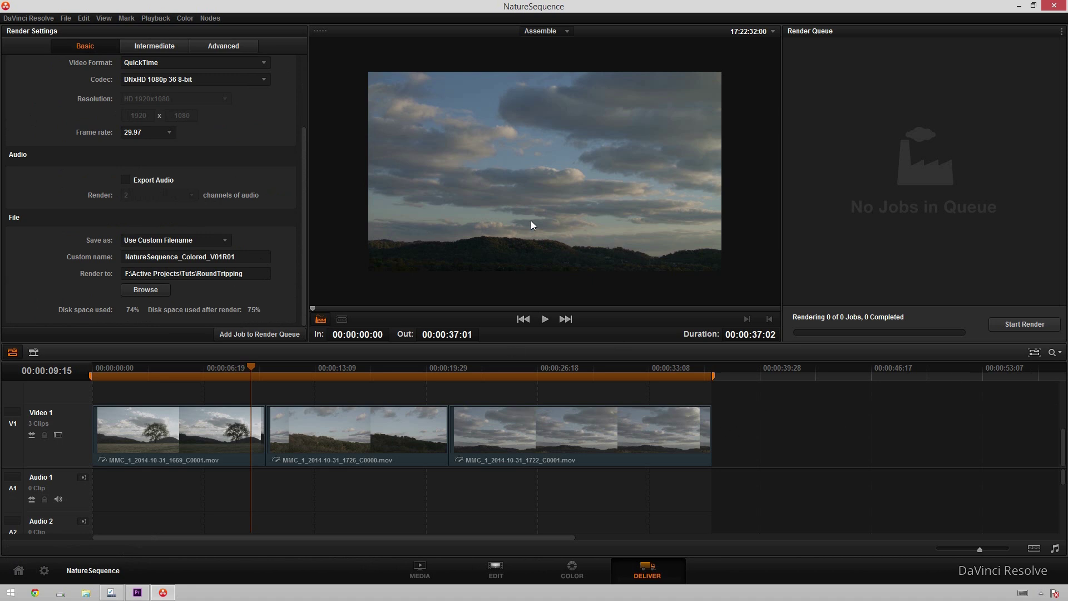
Queue the NatureSequence timeline for rendering and remove the extra duplicate job
{"action": "left_click", "coordinate": [275, 332]}
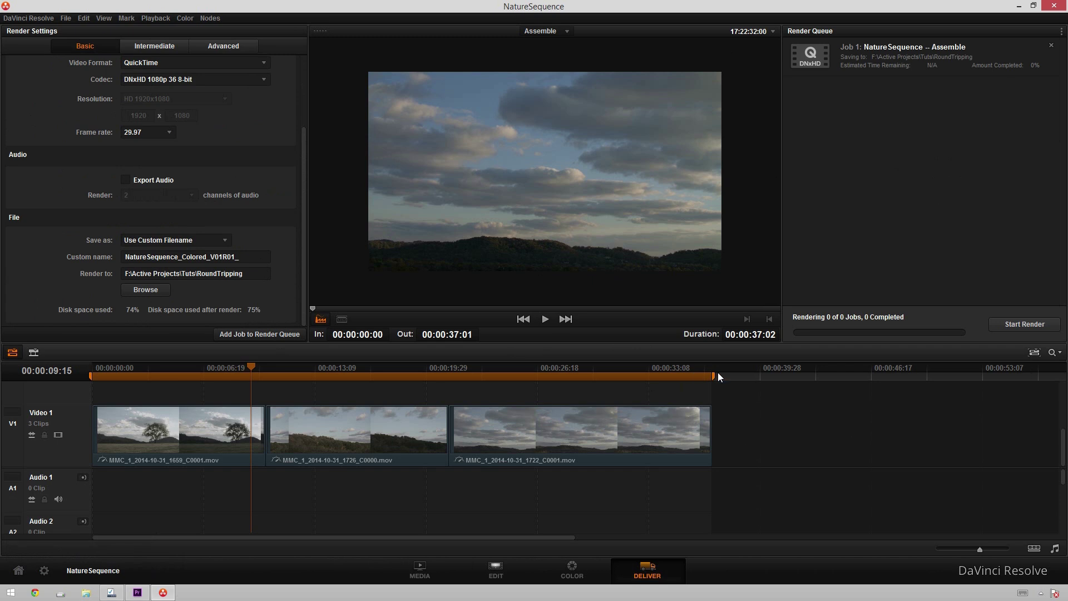
{"action": "mouse_move", "coordinate": [715, 376]}
{"action": "left_mouse_down"}
{"action": "mouse_move", "coordinate": [631, 424]}
{"action": "mouse_move", "coordinate": [493, 425]}
{"action": "left_mouse_up"}
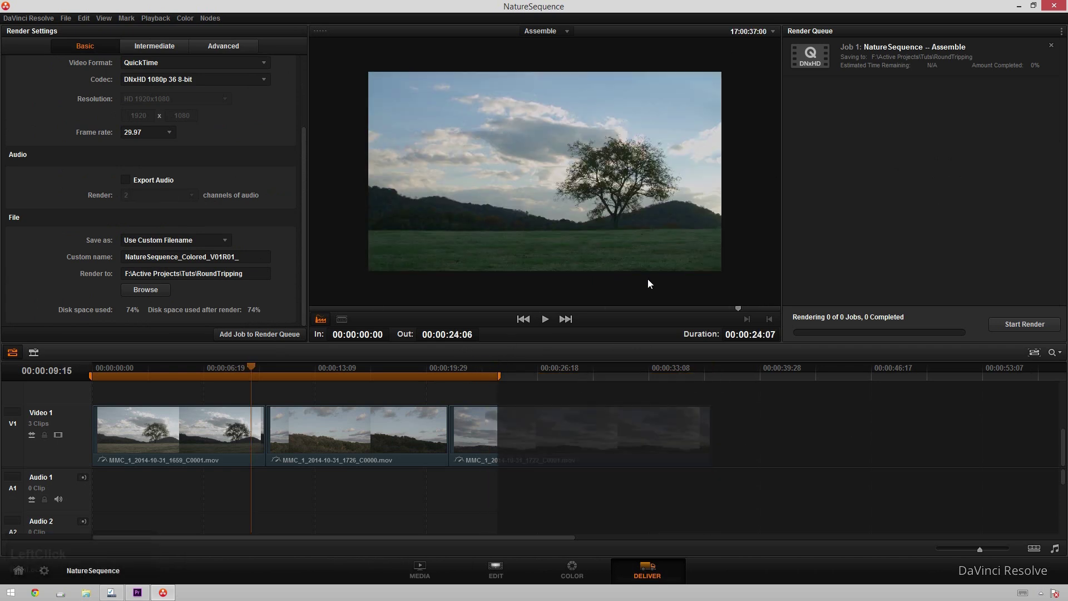
{"action": "left_click", "coordinate": [249, 334]}
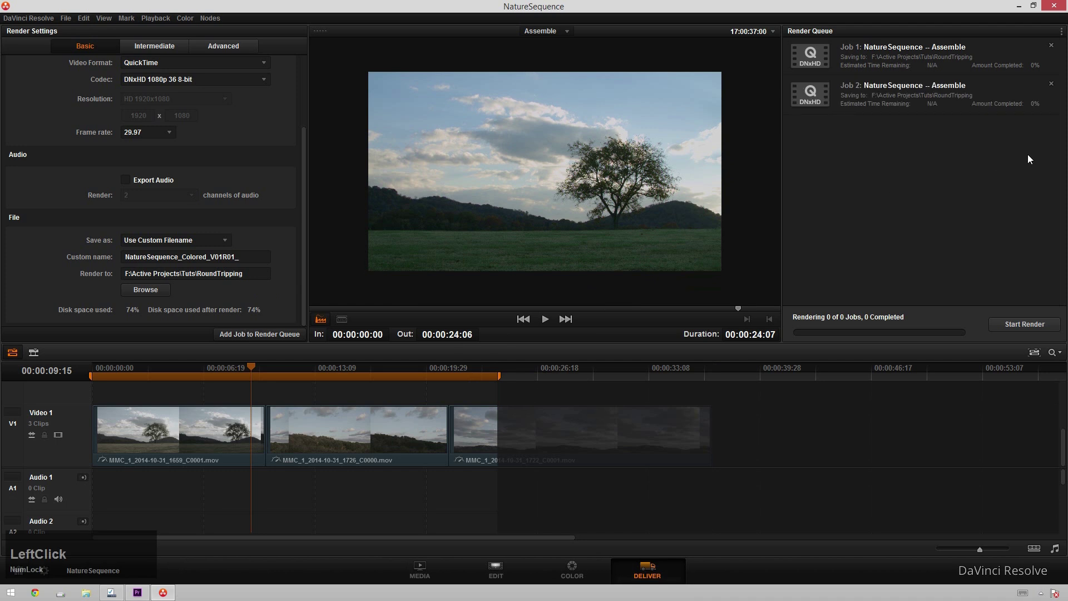
{"action": "left_click", "coordinate": [1050, 88]}
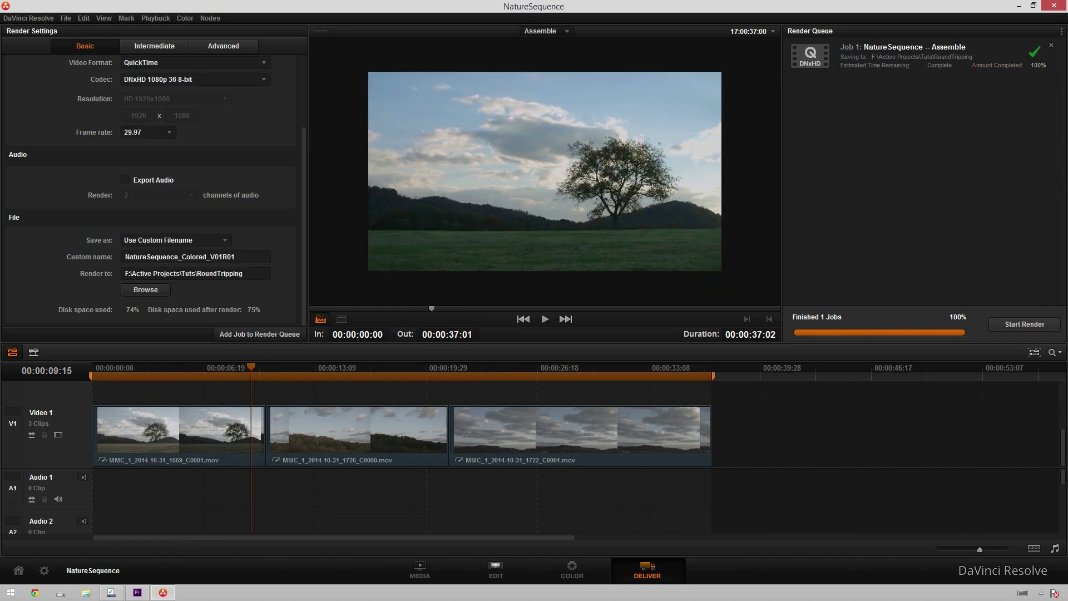
Back in Premiere Pro, create a new project bin named Footage
{"action": "left_click", "coordinate": [1019, 5]}
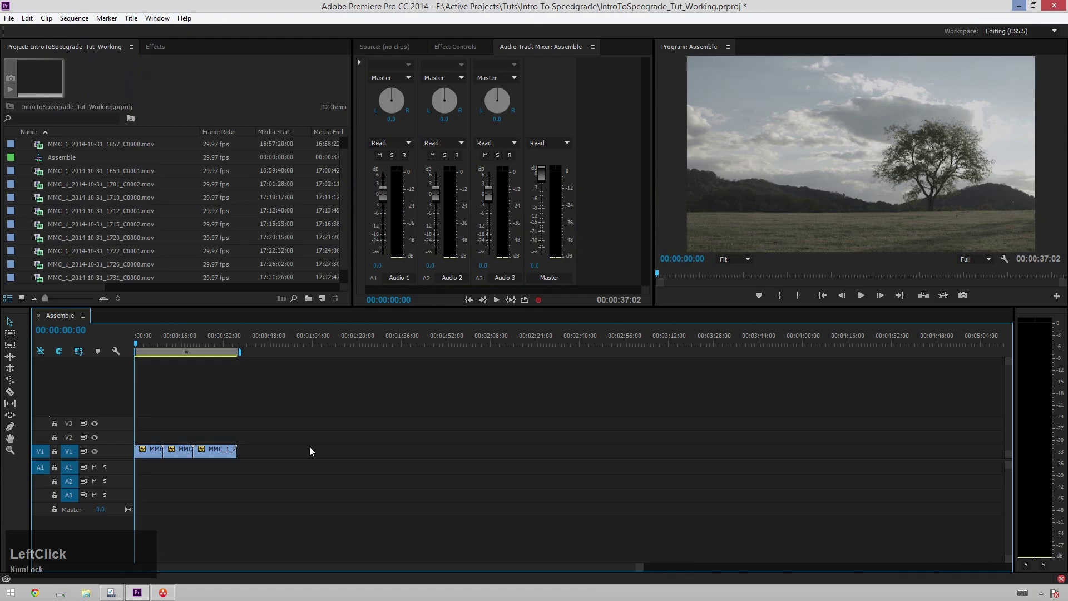
{"action": "scroll", "coordinate": [78, 189], "scroll_direction": "up", "scroll_amount": 1}
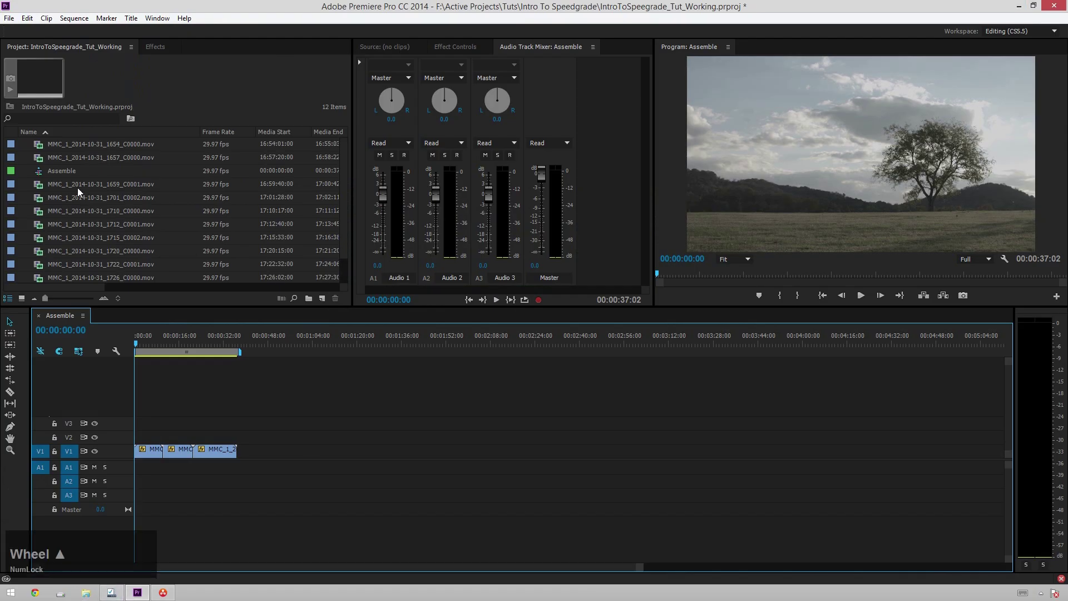
{"action": "left_click", "coordinate": [81, 189]}
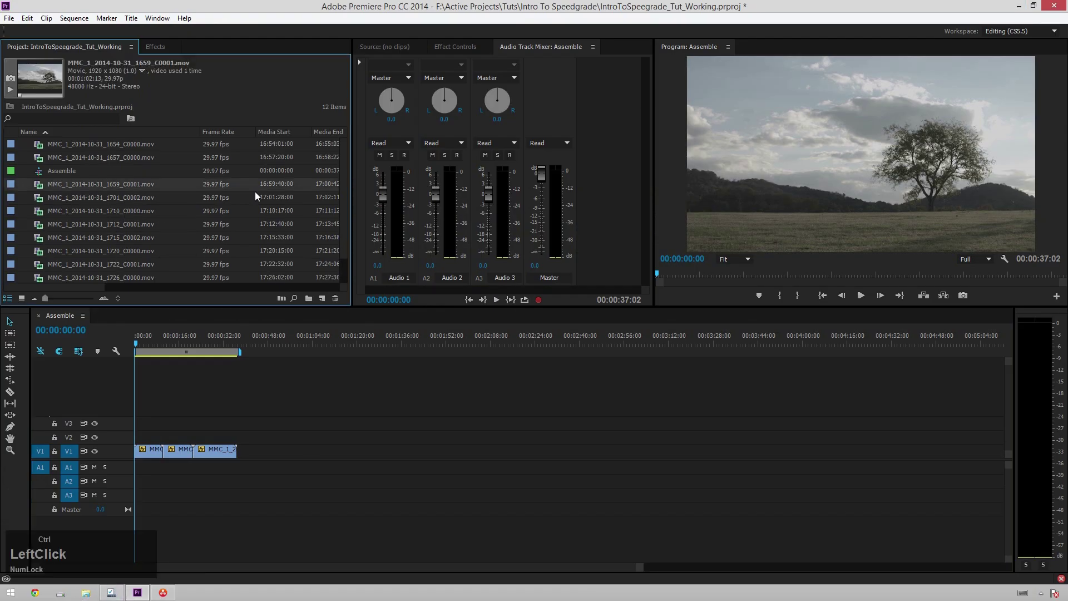
{"action": "key", "text": "ctrl+b"}
{"action": "type", "text": "Footage"}
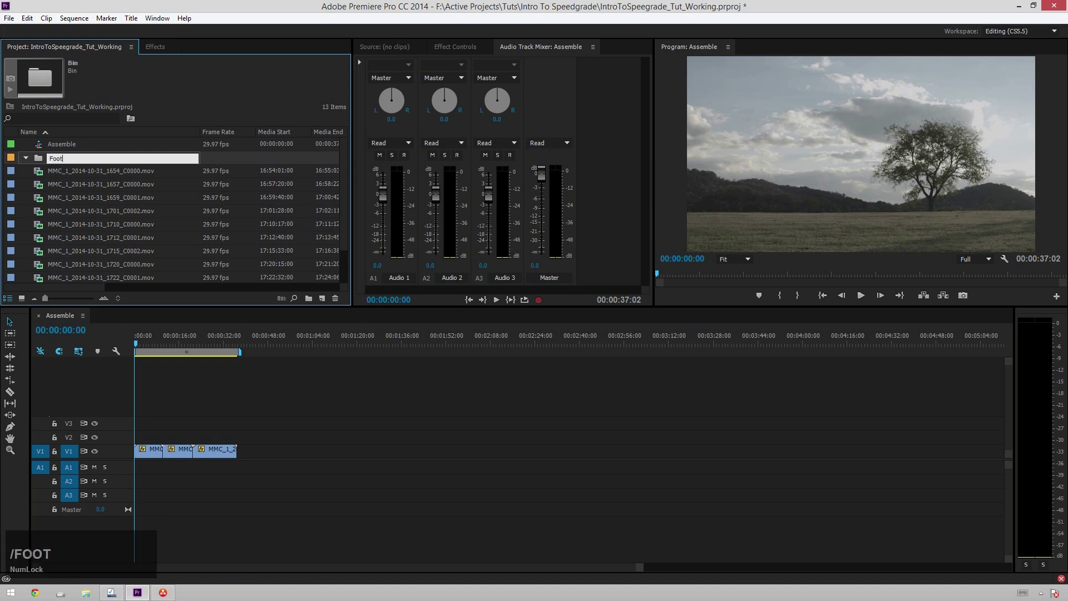
{"action": "key", "text": "Return"}
Move all the MMC clips into the Footage bin and collapse it
{"action": "scroll", "coordinate": [89, 219], "scroll_direction": "down", "scroll_amount": 3}
{"action": "scroll", "coordinate": [45, 198], "scroll_direction": "up", "scroll_amount": 3}
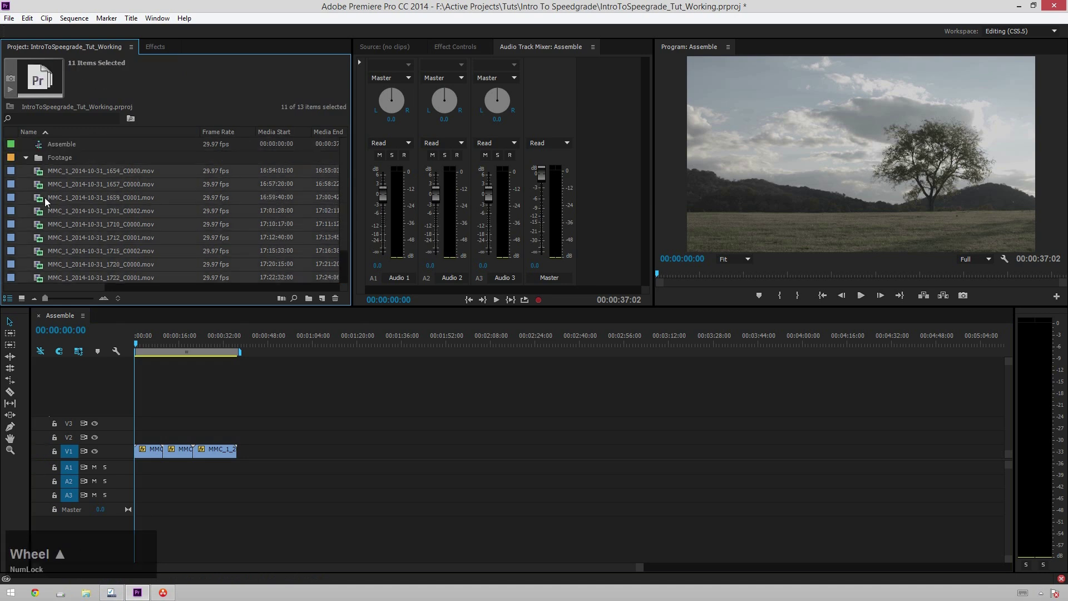
{"action": "left_click", "coordinate": [55, 165]}
{"action": "scroll", "coordinate": [84, 248], "scroll_direction": "down", "scroll_amount": 3}
{"action": "left_click", "coordinate": [92, 267], "text": "shift"}
{"action": "scroll", "coordinate": [69, 160], "scroll_direction": "up", "scroll_amount": 3}
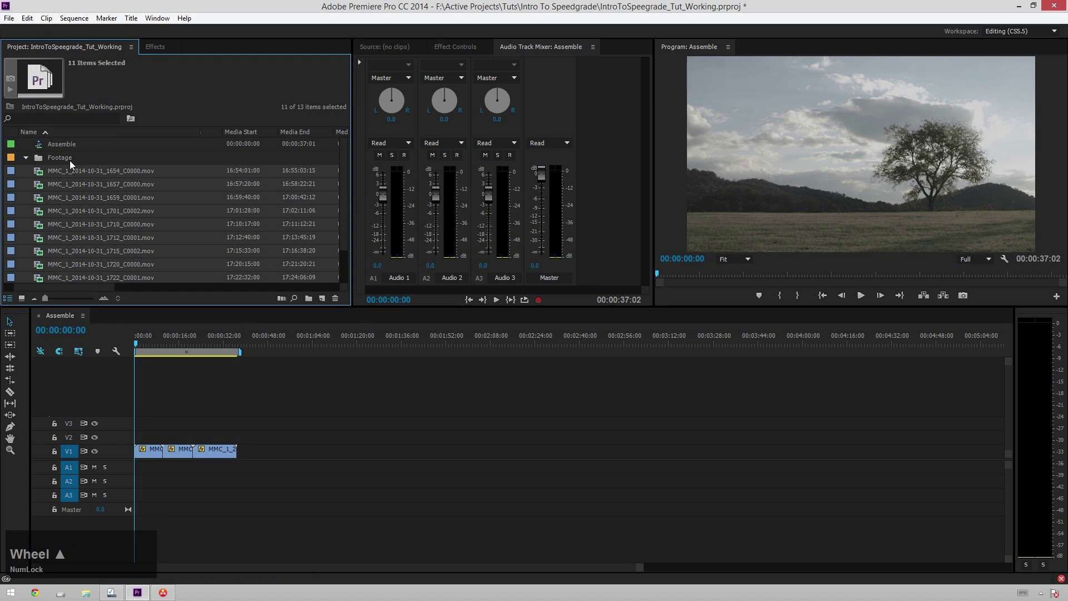
{"action": "left_click_drag", "start_coordinate": [69, 172], "coordinate": [62, 158]}
{"action": "left_click", "coordinate": [25, 158]}
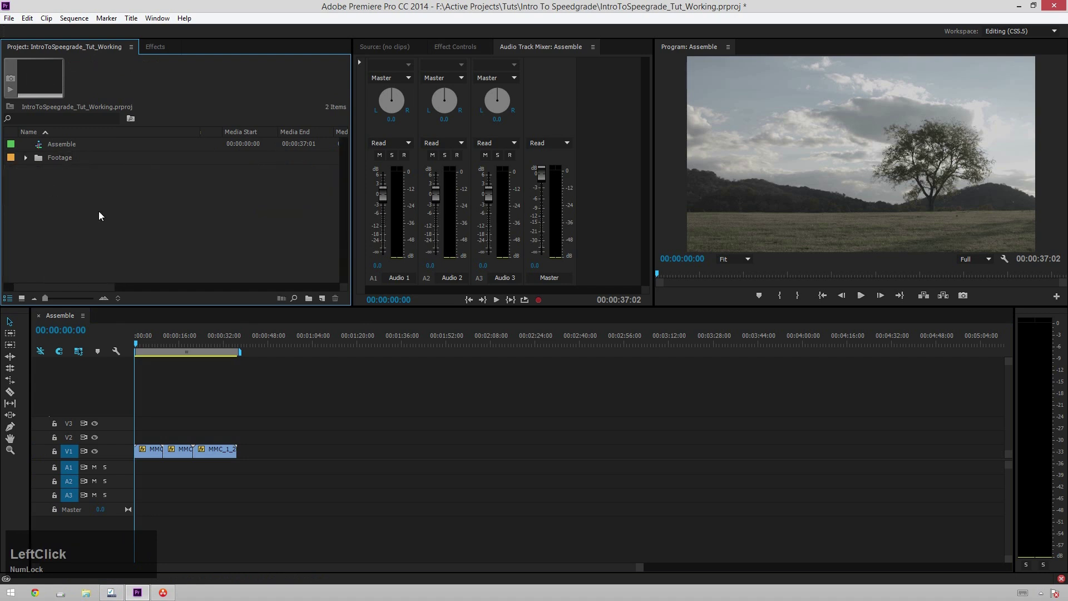
{"action": "double_click", "coordinate": [113, 232]}
Import the rendered NatureSequence_Colored_V01R01.mov and place it on track V2
{"action": "left_click", "coordinate": [436, 479]}
{"action": "left_click_drag", "start_coordinate": [40, 172], "coordinate": [139, 436]}
{"action": "mouse_move", "coordinate": [139, 352]}
{"action": "left_mouse_down"}
{"action": "mouse_move", "coordinate": [215, 352]}
{"action": "mouse_move", "coordinate": [137, 351]}
{"action": "left_mouse_up"}
Create a new title named Woo containing the text LOOK HOW BAD THIS LOOKS
{"action": "key", "text": "ctrl+t"}
{"action": "type", "text": "Woo"}
{"action": "key", "text": "Return"}
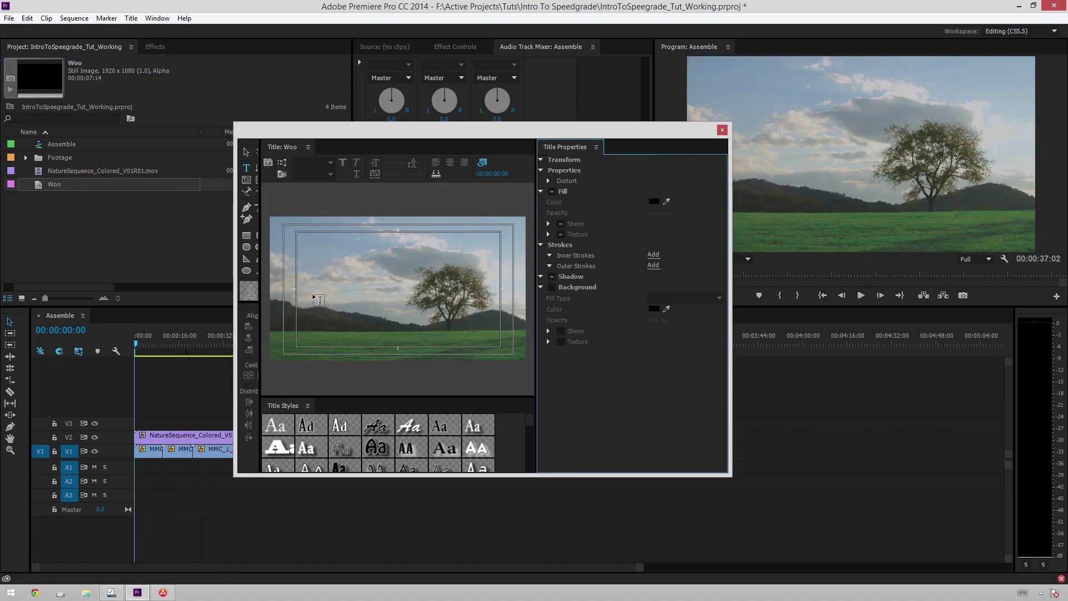
{"action": "left_click", "coordinate": [313, 291]}
{"action": "type", "text": "LOOK H"}
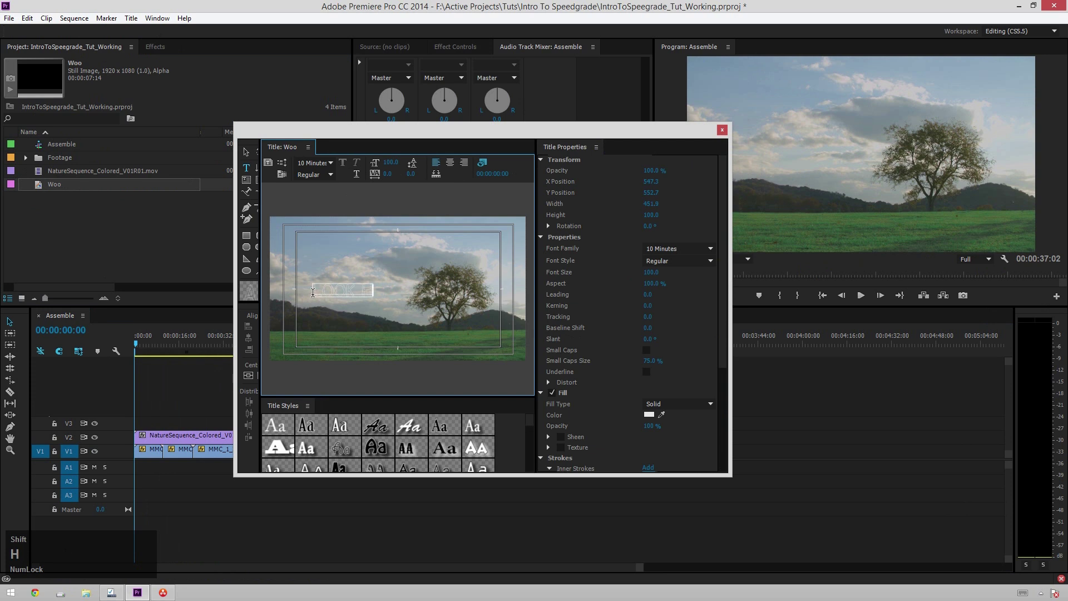
{"action": "type", "text": "OW TALL THIS LOOKS"}
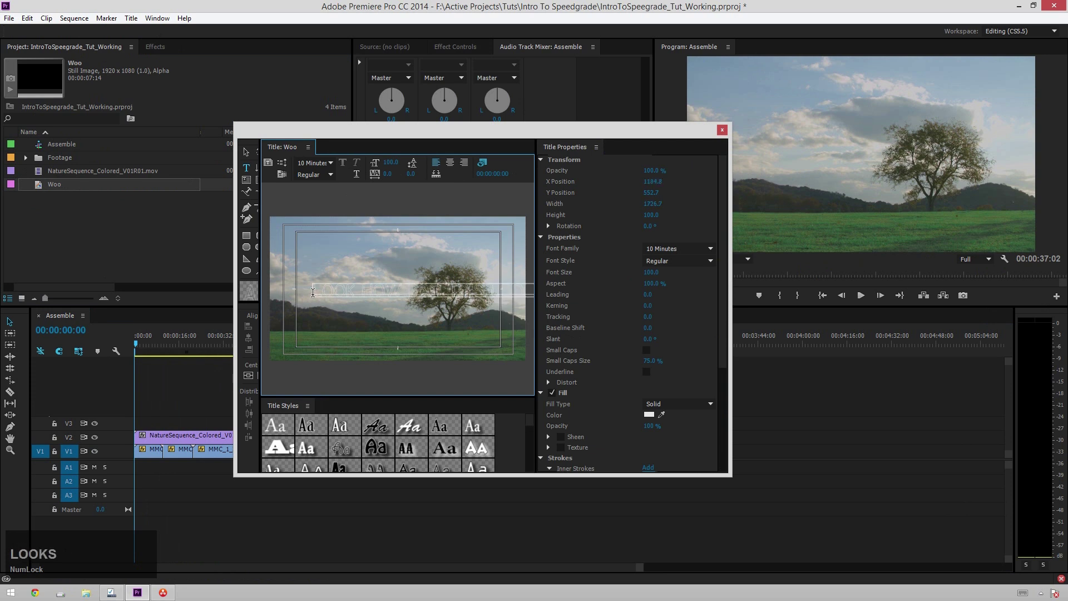
Style the title text in Gotham Ultra with a dark red fill and close the Titler
{"action": "key", "text": "ctrl+a"}
{"action": "left_click", "coordinate": [665, 251]}
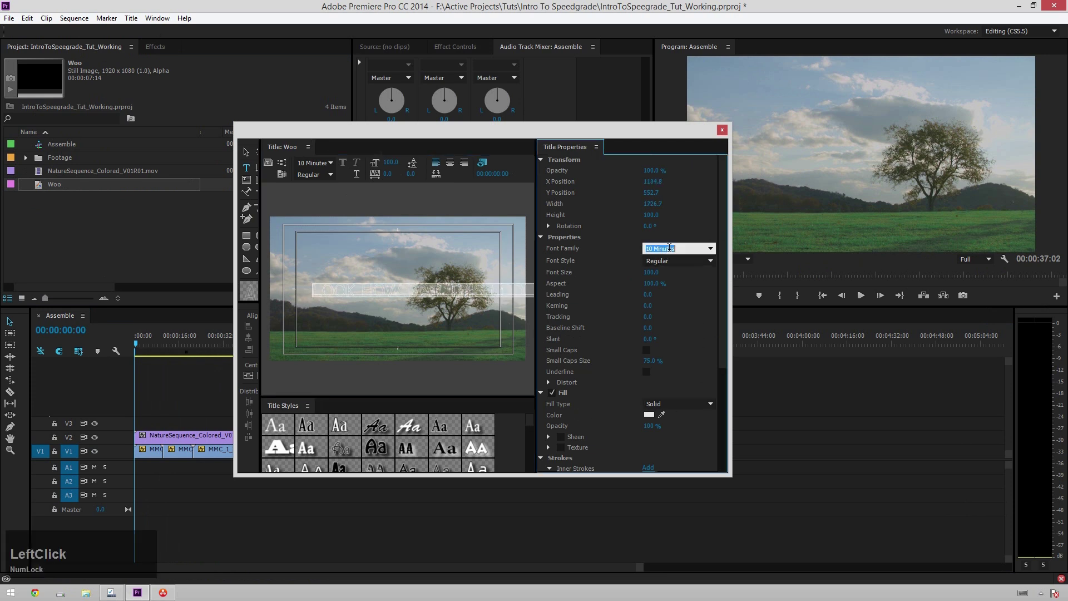
{"action": "type", "text": "Gotham"}
{"action": "key", "text": "Tab"}
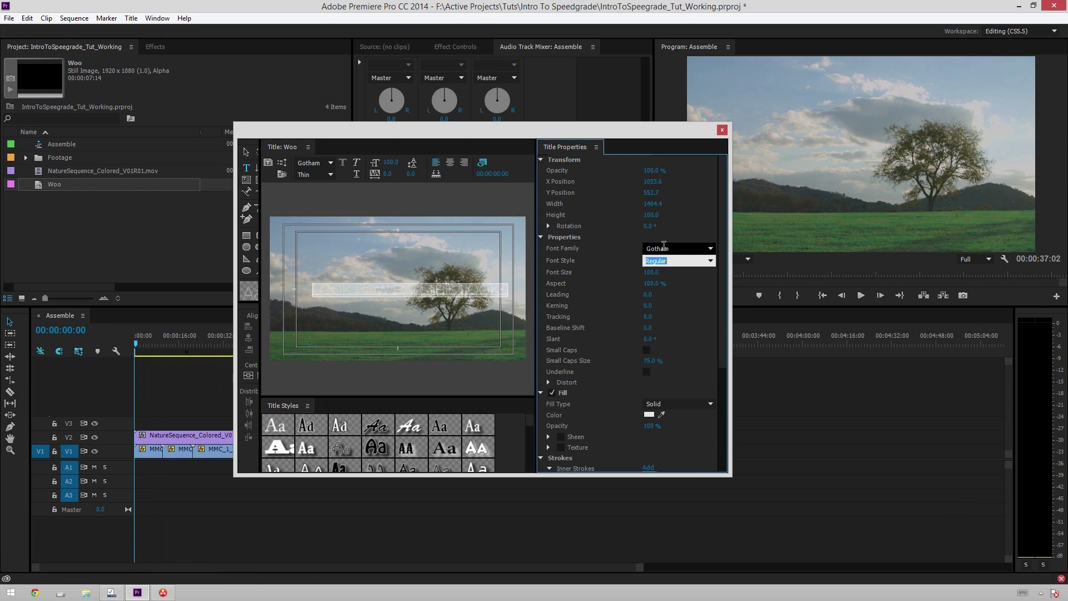
{"action": "type", "text": "Ultra"}
{"action": "key", "text": "Return"}
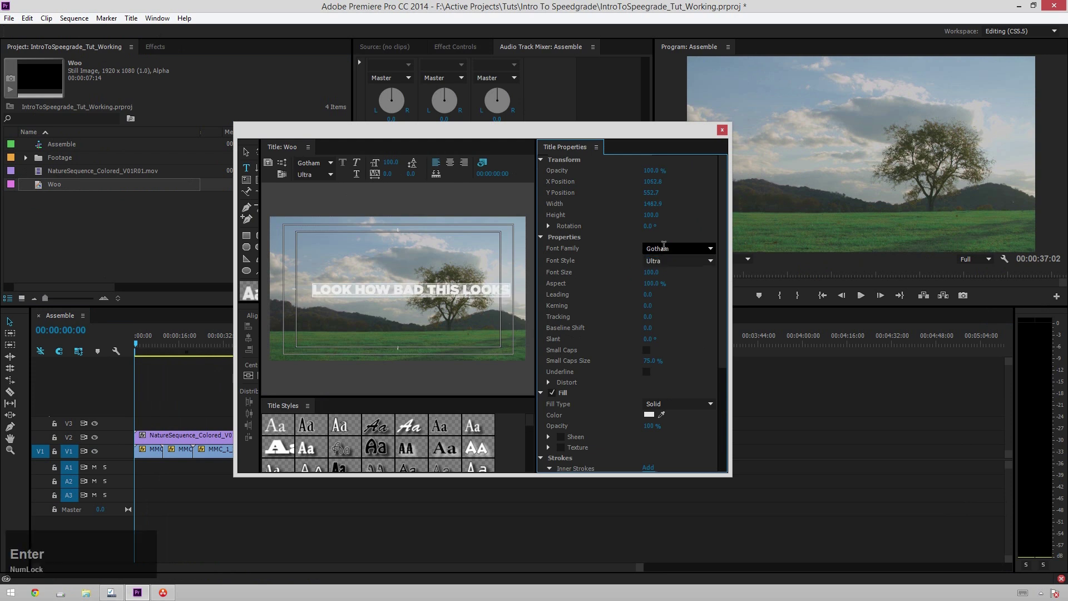
{"action": "left_click", "coordinate": [649, 418]}
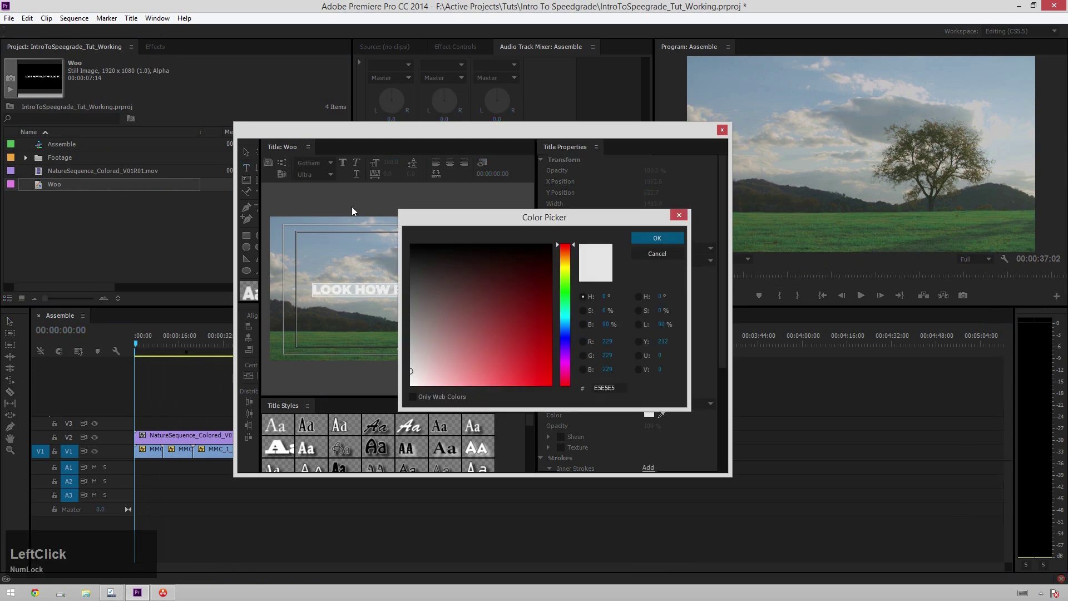
{"action": "left_click", "coordinate": [551, 321]}
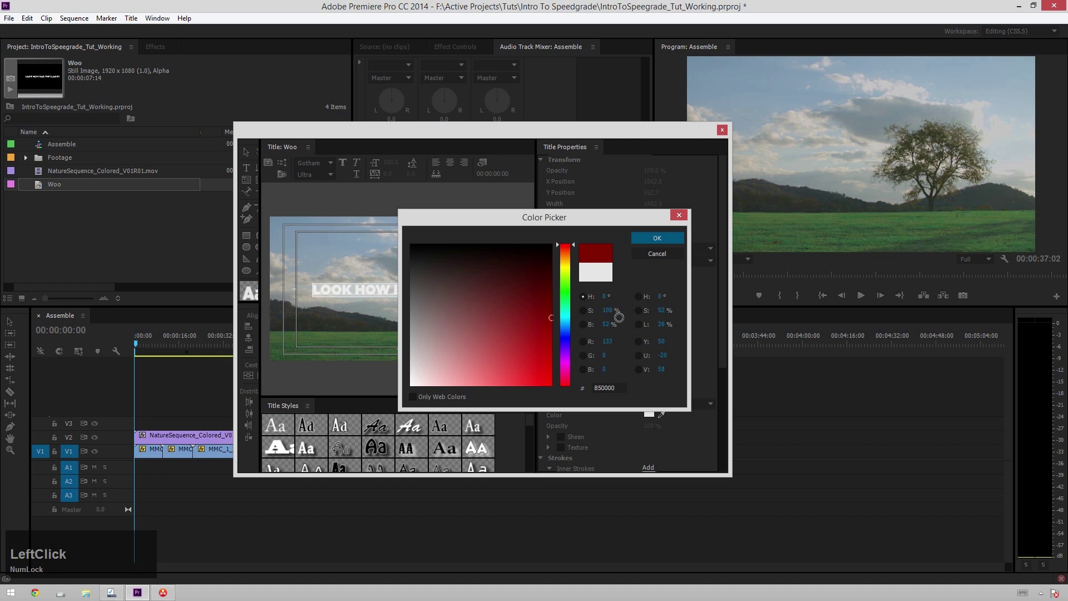
{"action": "left_click", "coordinate": [671, 238]}
{"action": "left_click", "coordinate": [723, 130]}
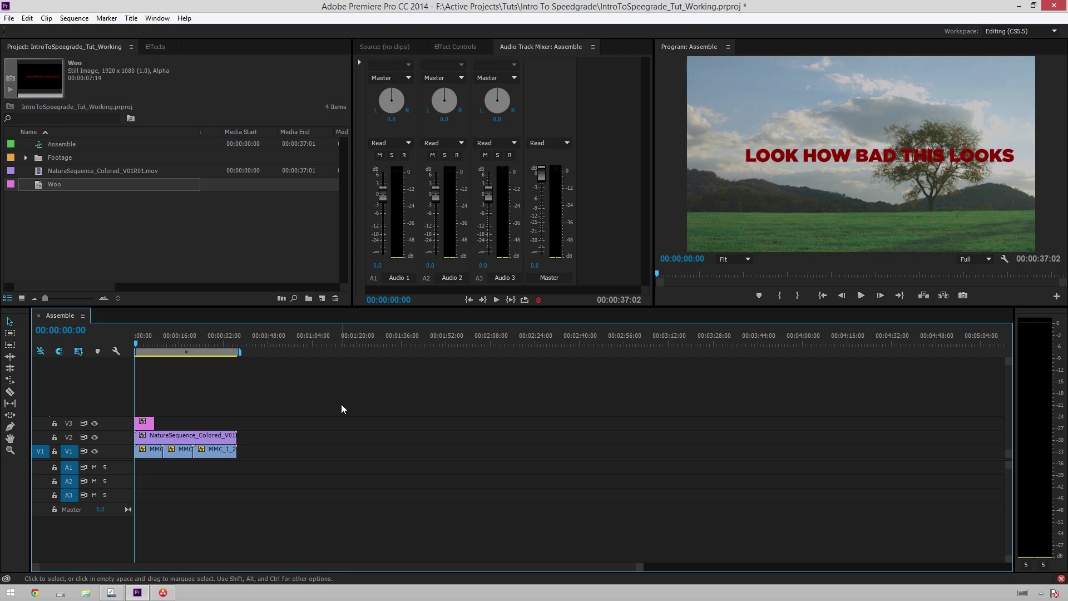
Save the Premiere Pro project with Ctrl+S
{"action": "key", "text": "ctrl+s"}
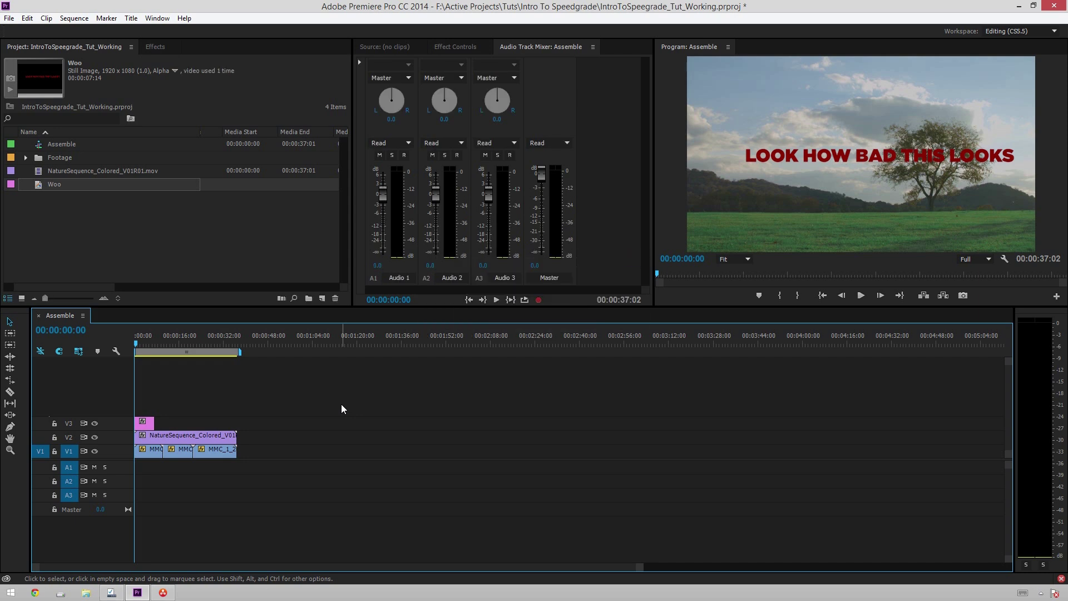